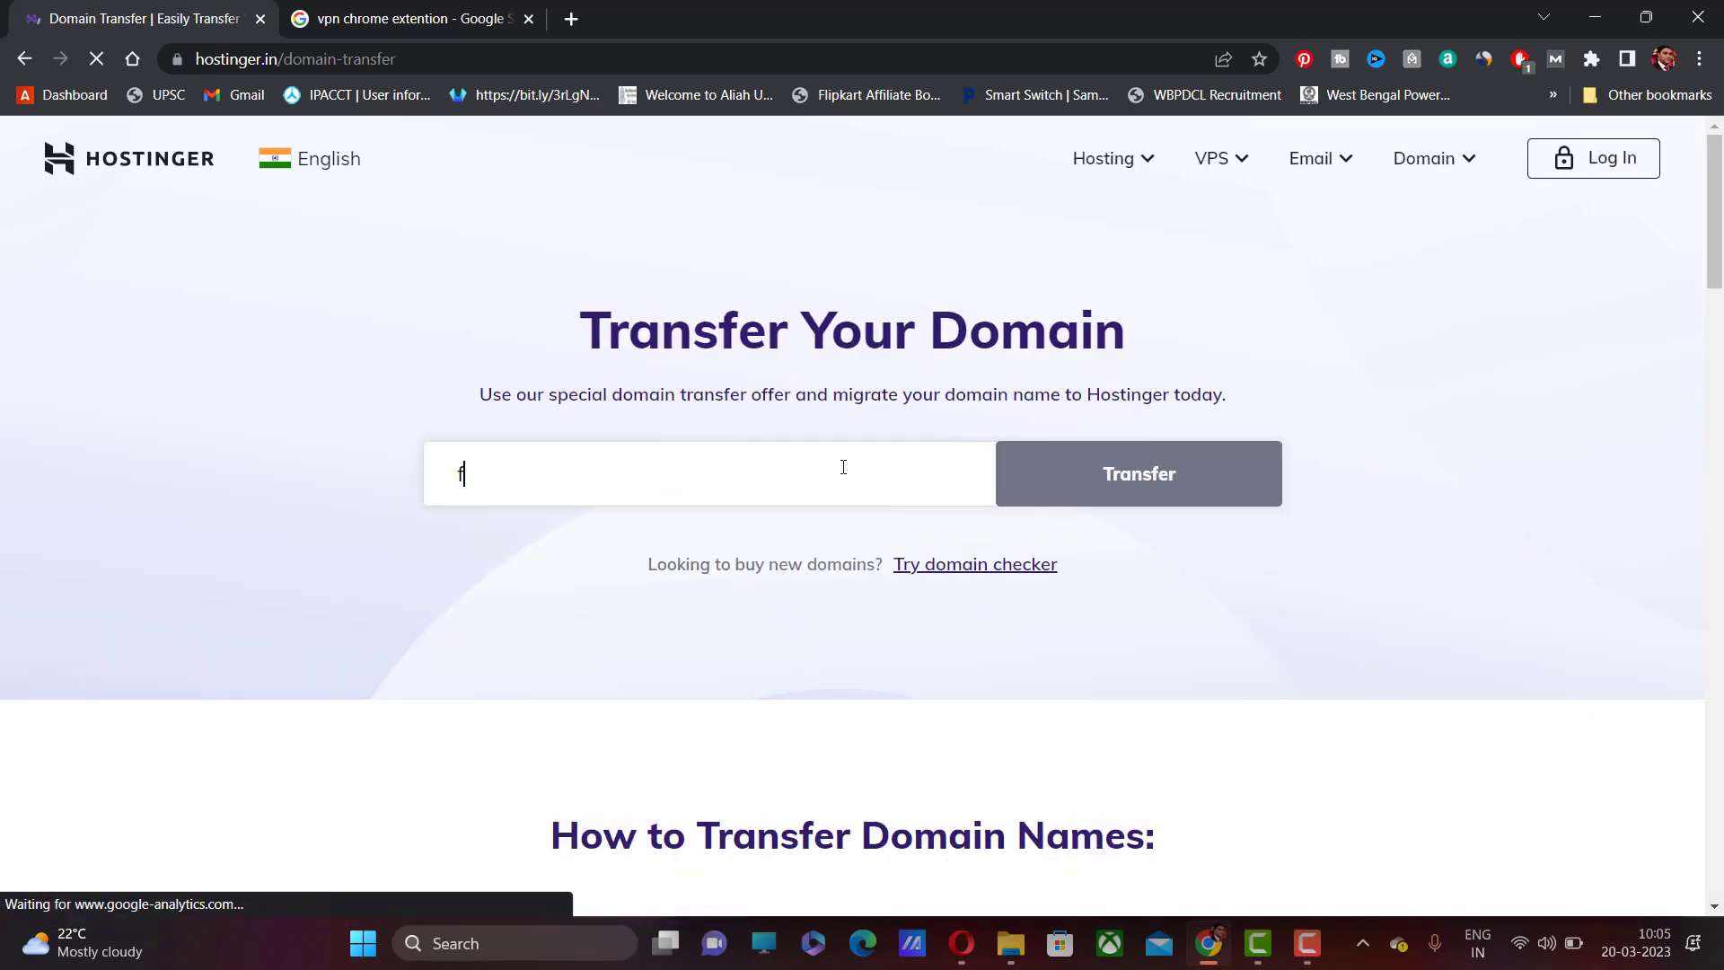
- Enter freshersjobalert.com as the domain to transfer on the Hostinger domain transfer page
type("fre")
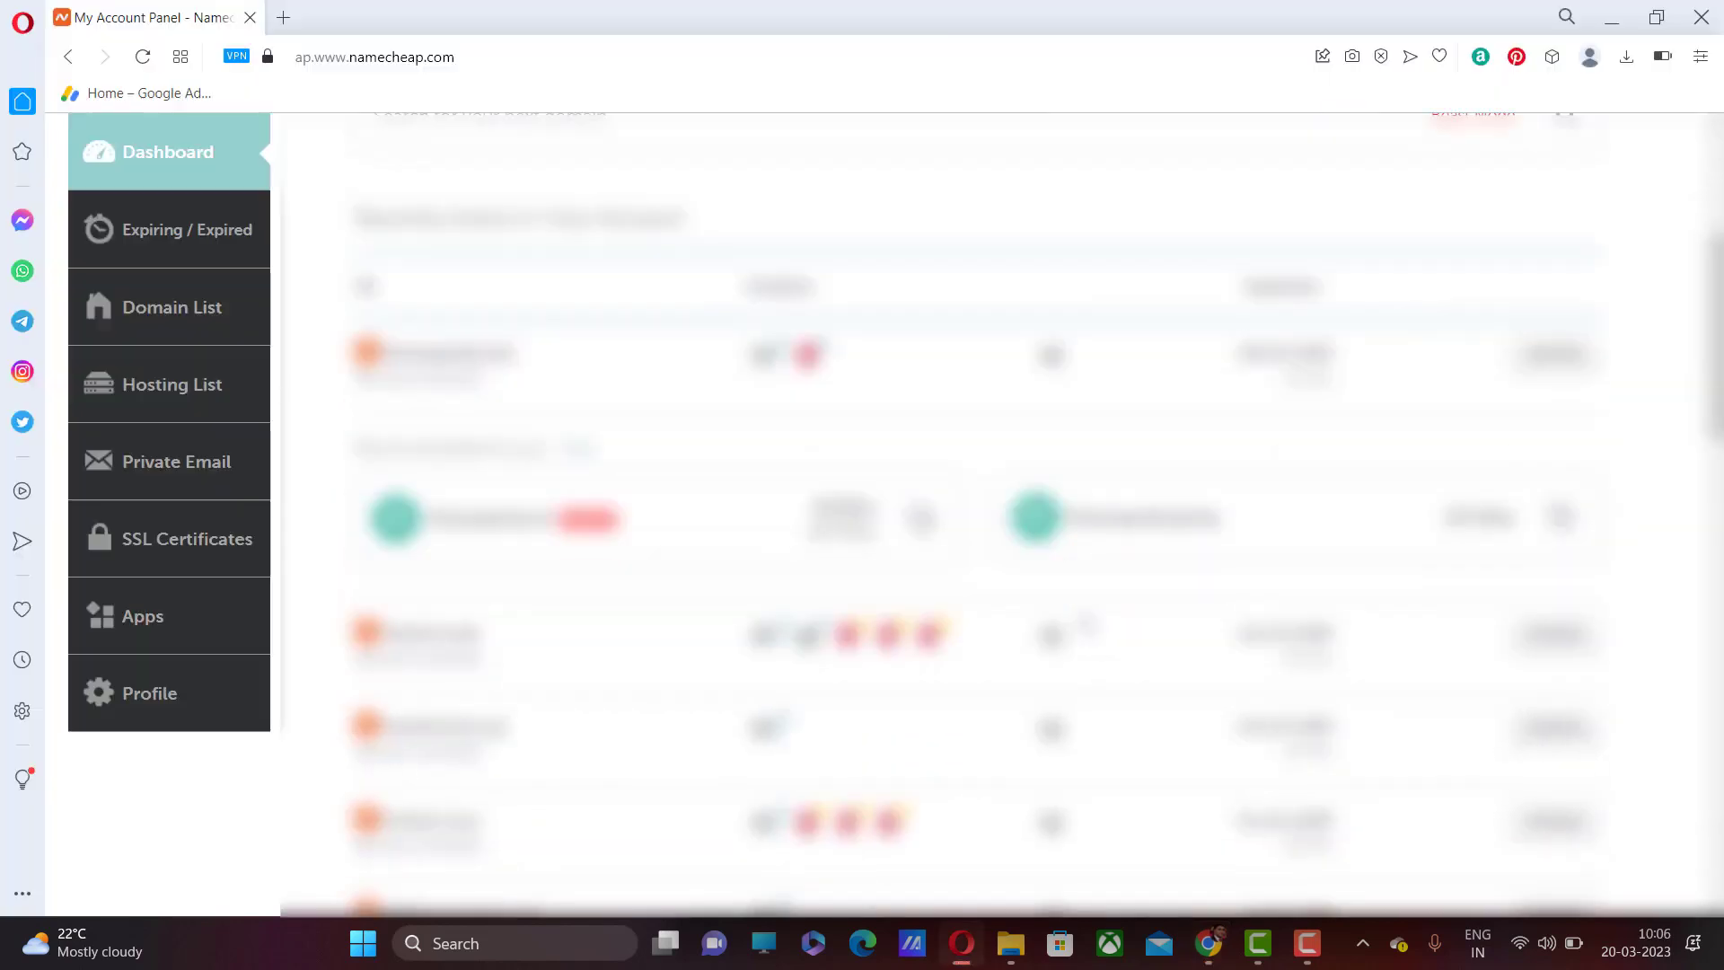
- Switch to the Namecheap account in Opera, open the full domain list and find freshersjobalert.com
scroll(1069, 622, "down", 4)
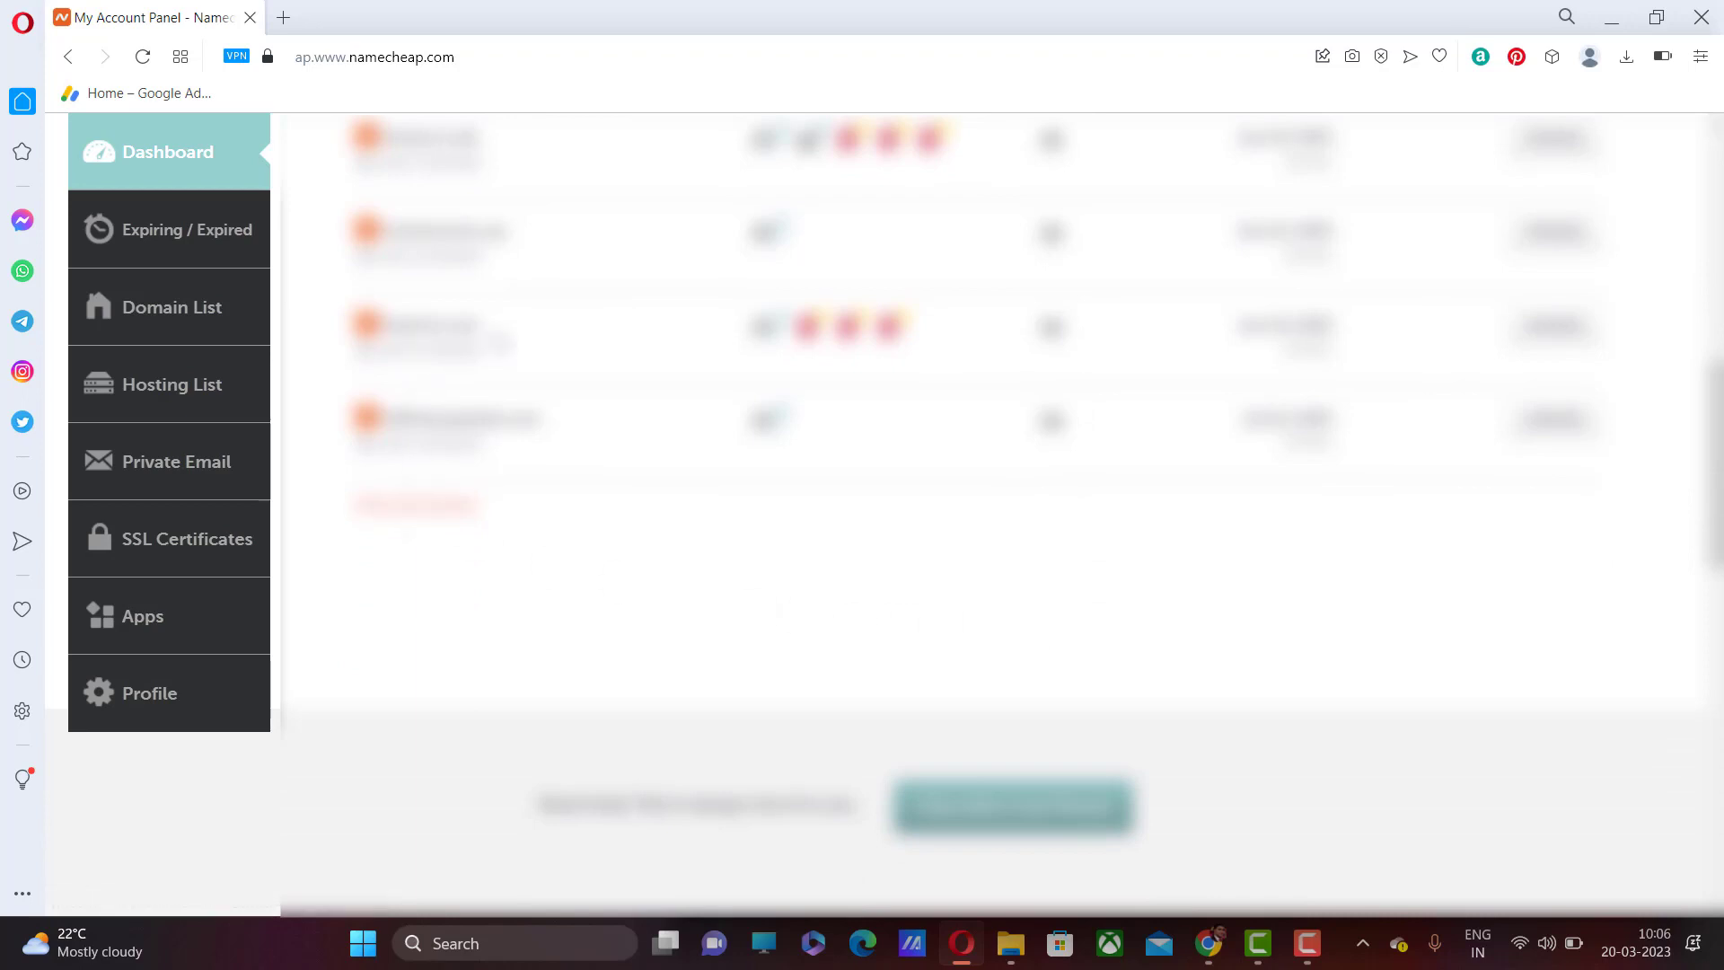
left_click(435, 510)
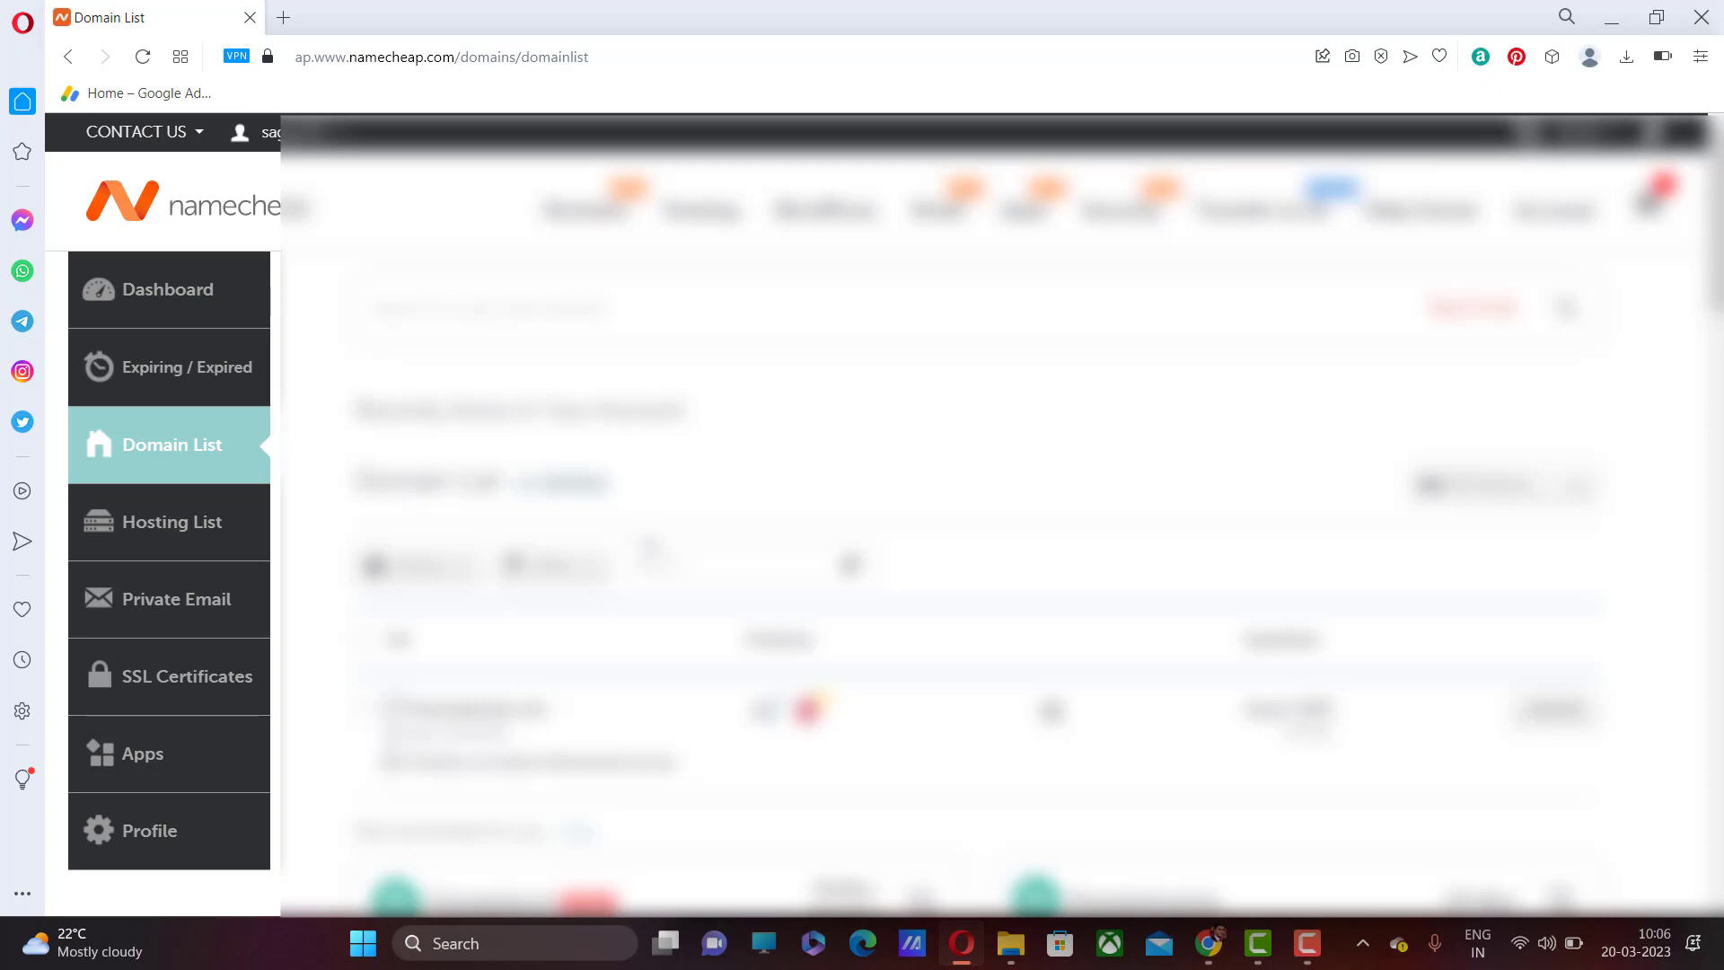
scroll(988, 511, "down", 6)
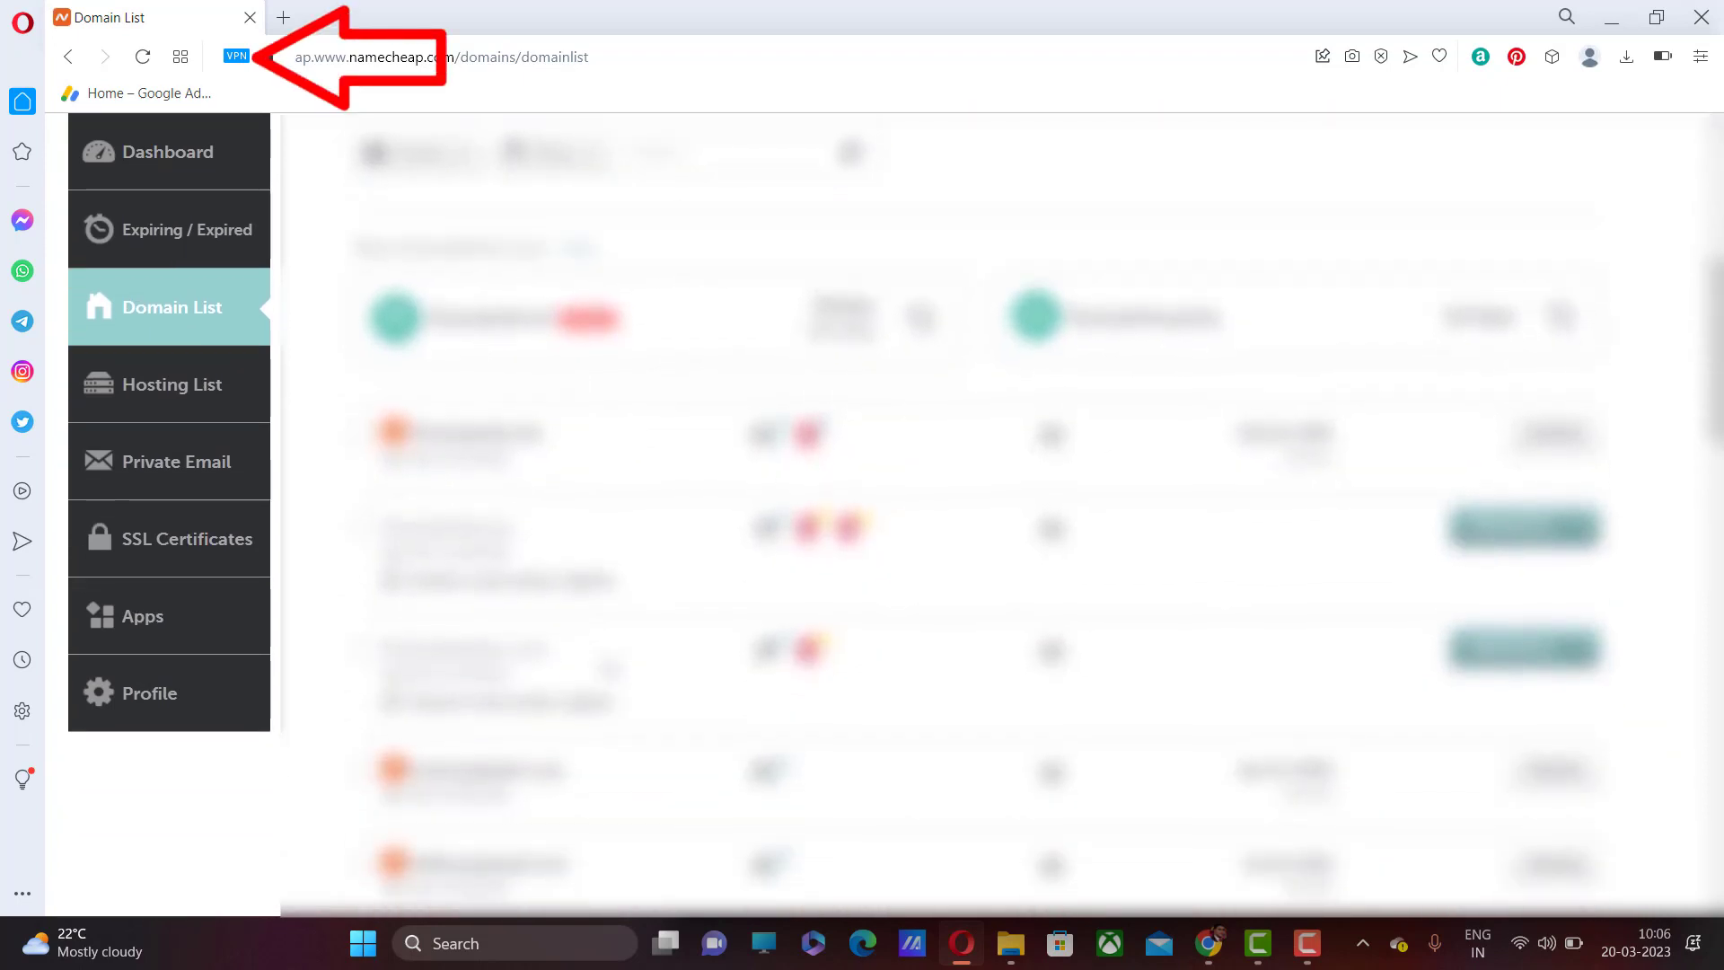
scroll(988, 512, "down", 10)
scroll(988, 512, "up", 5)
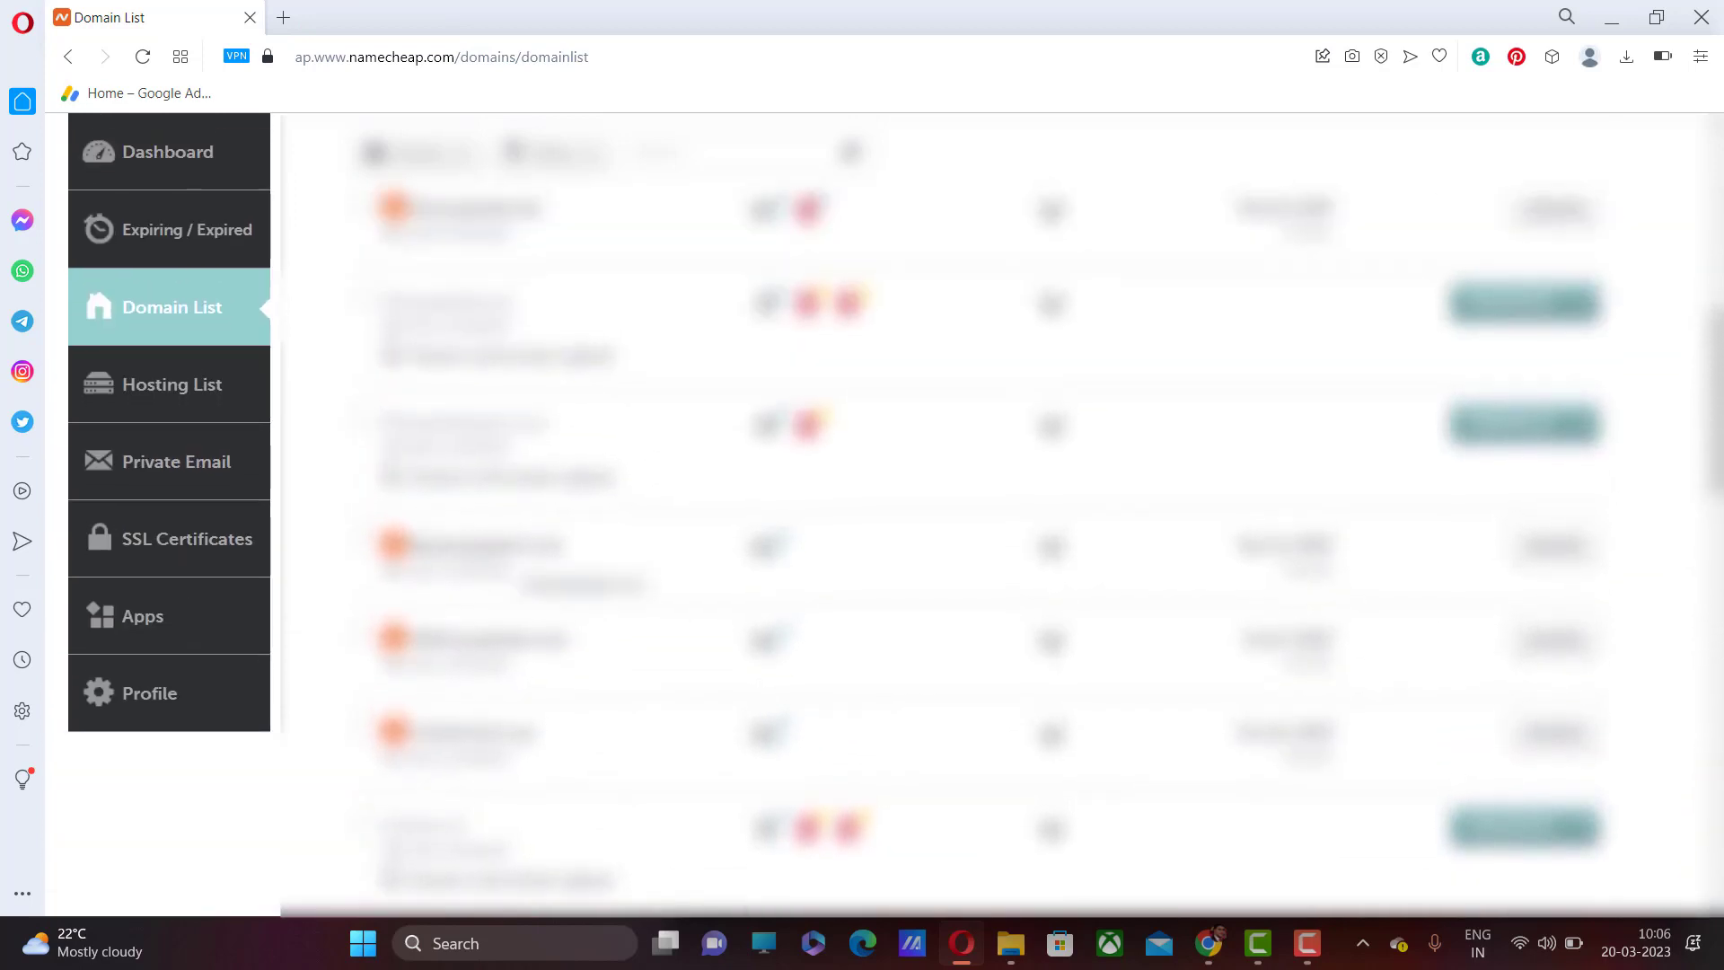
- Check the details of freshersjobalert.com in the domain list and open its management page
left_click_drag(409, 546, 571, 549)
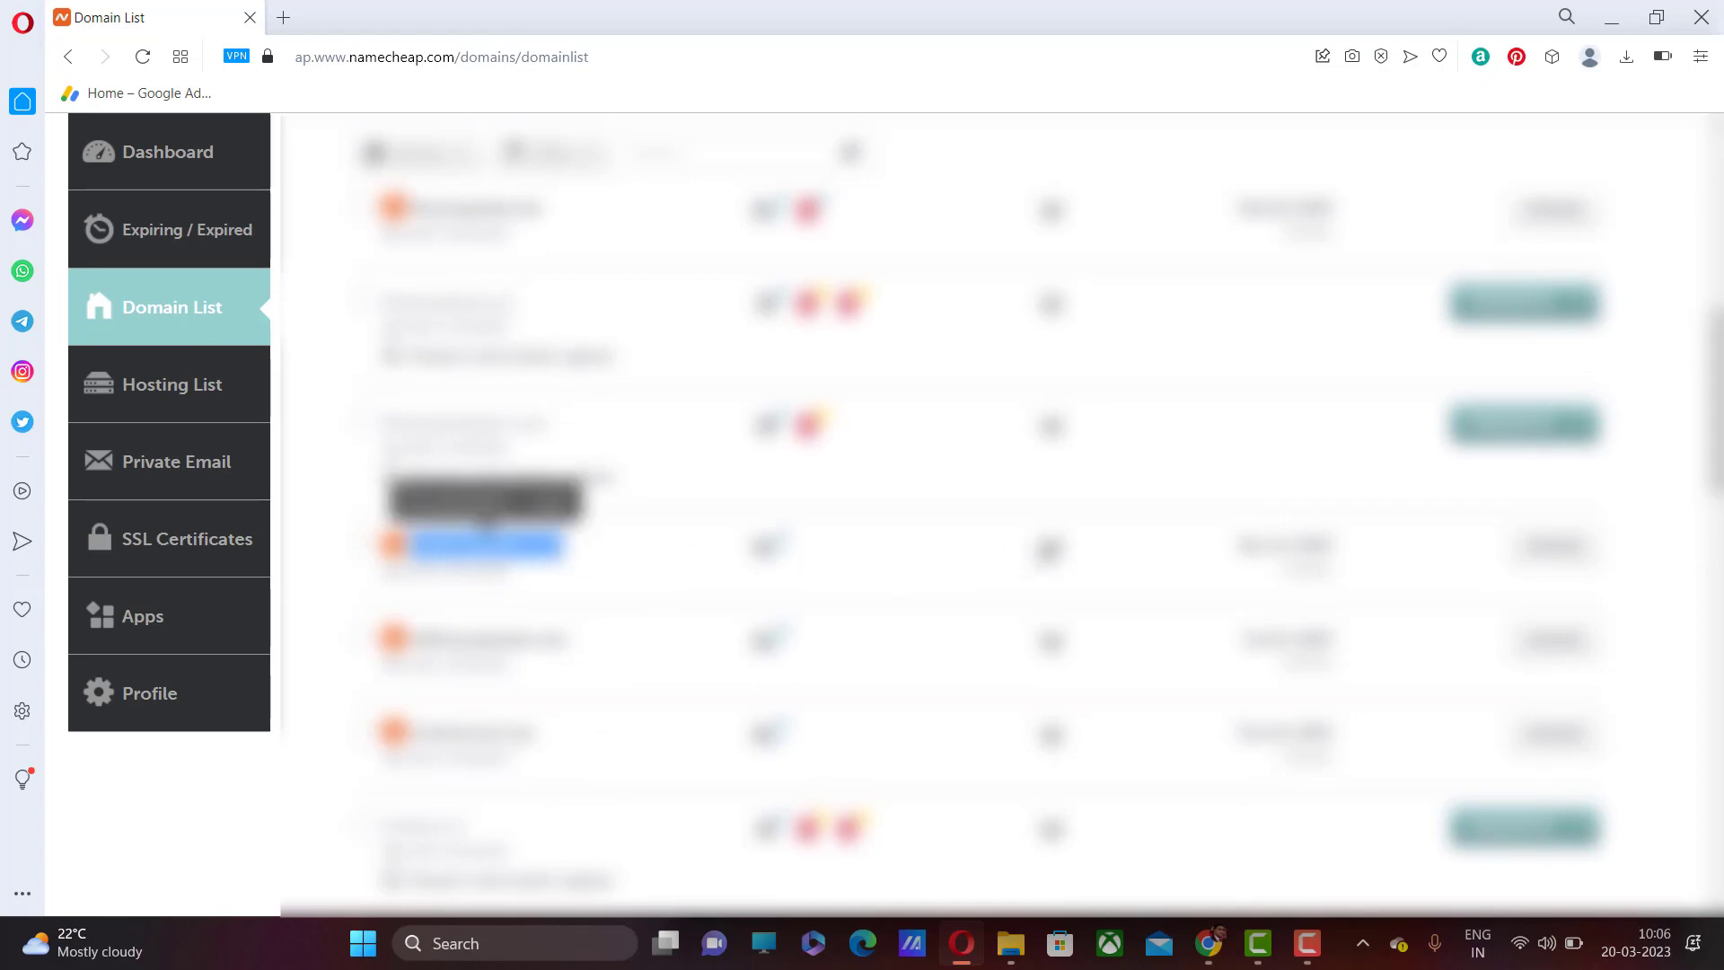
left_click(485, 639)
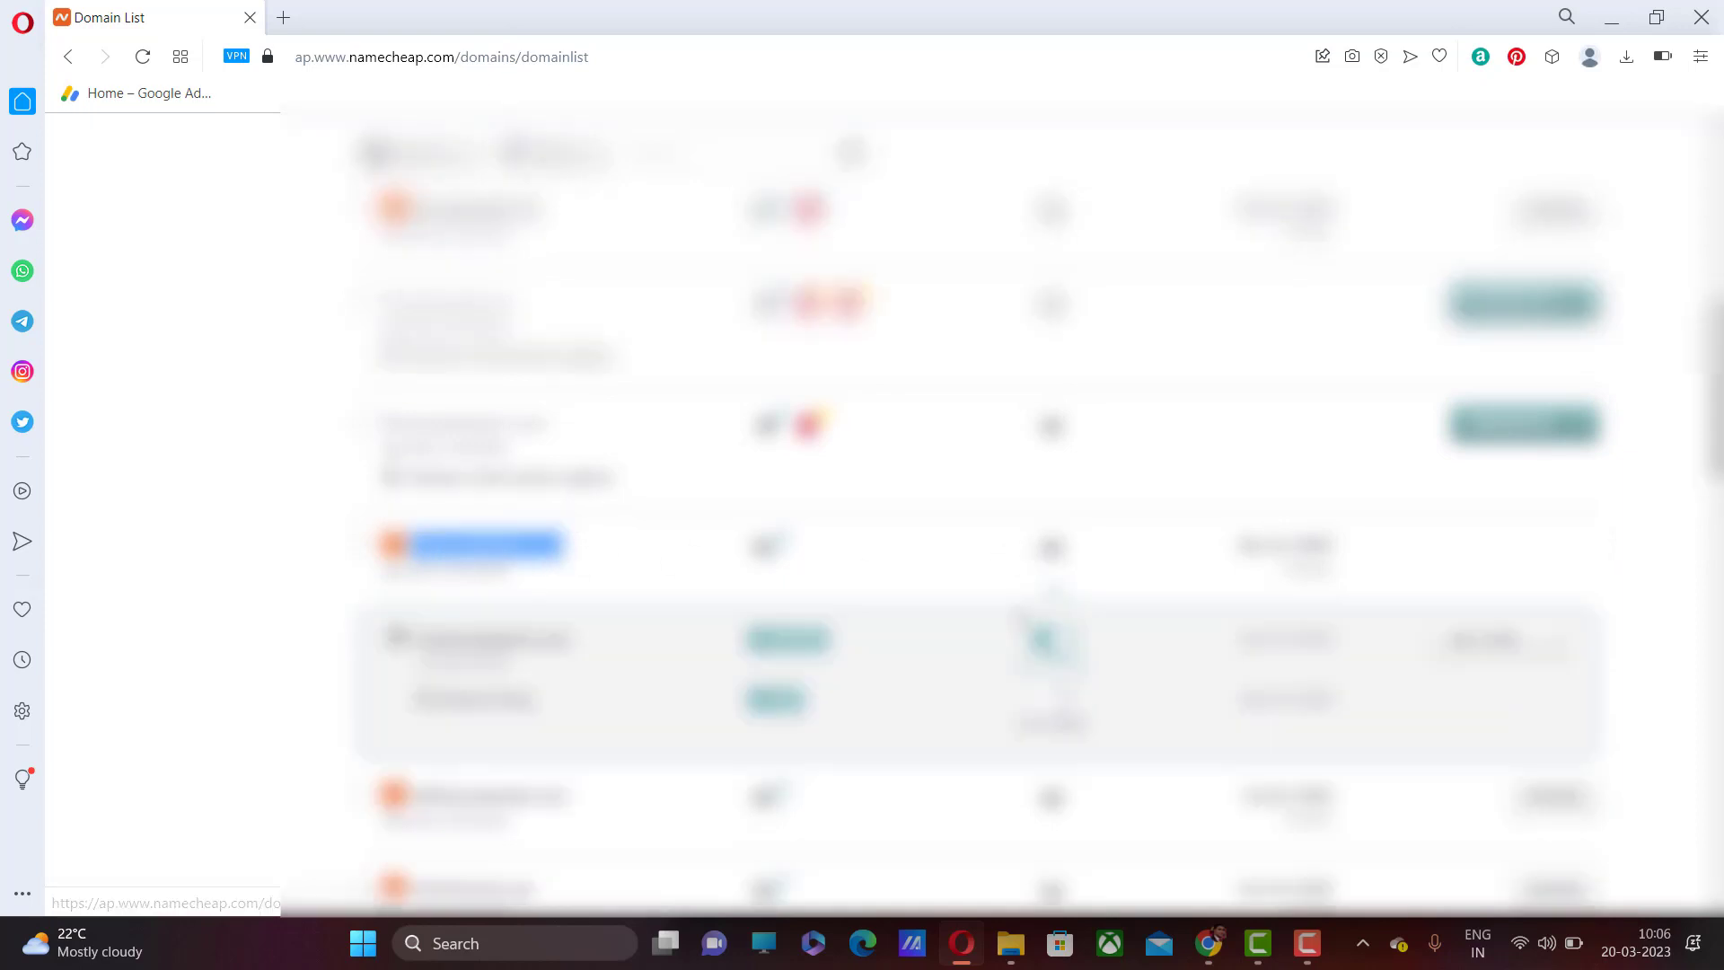
scroll(494, 539, "down", 3)
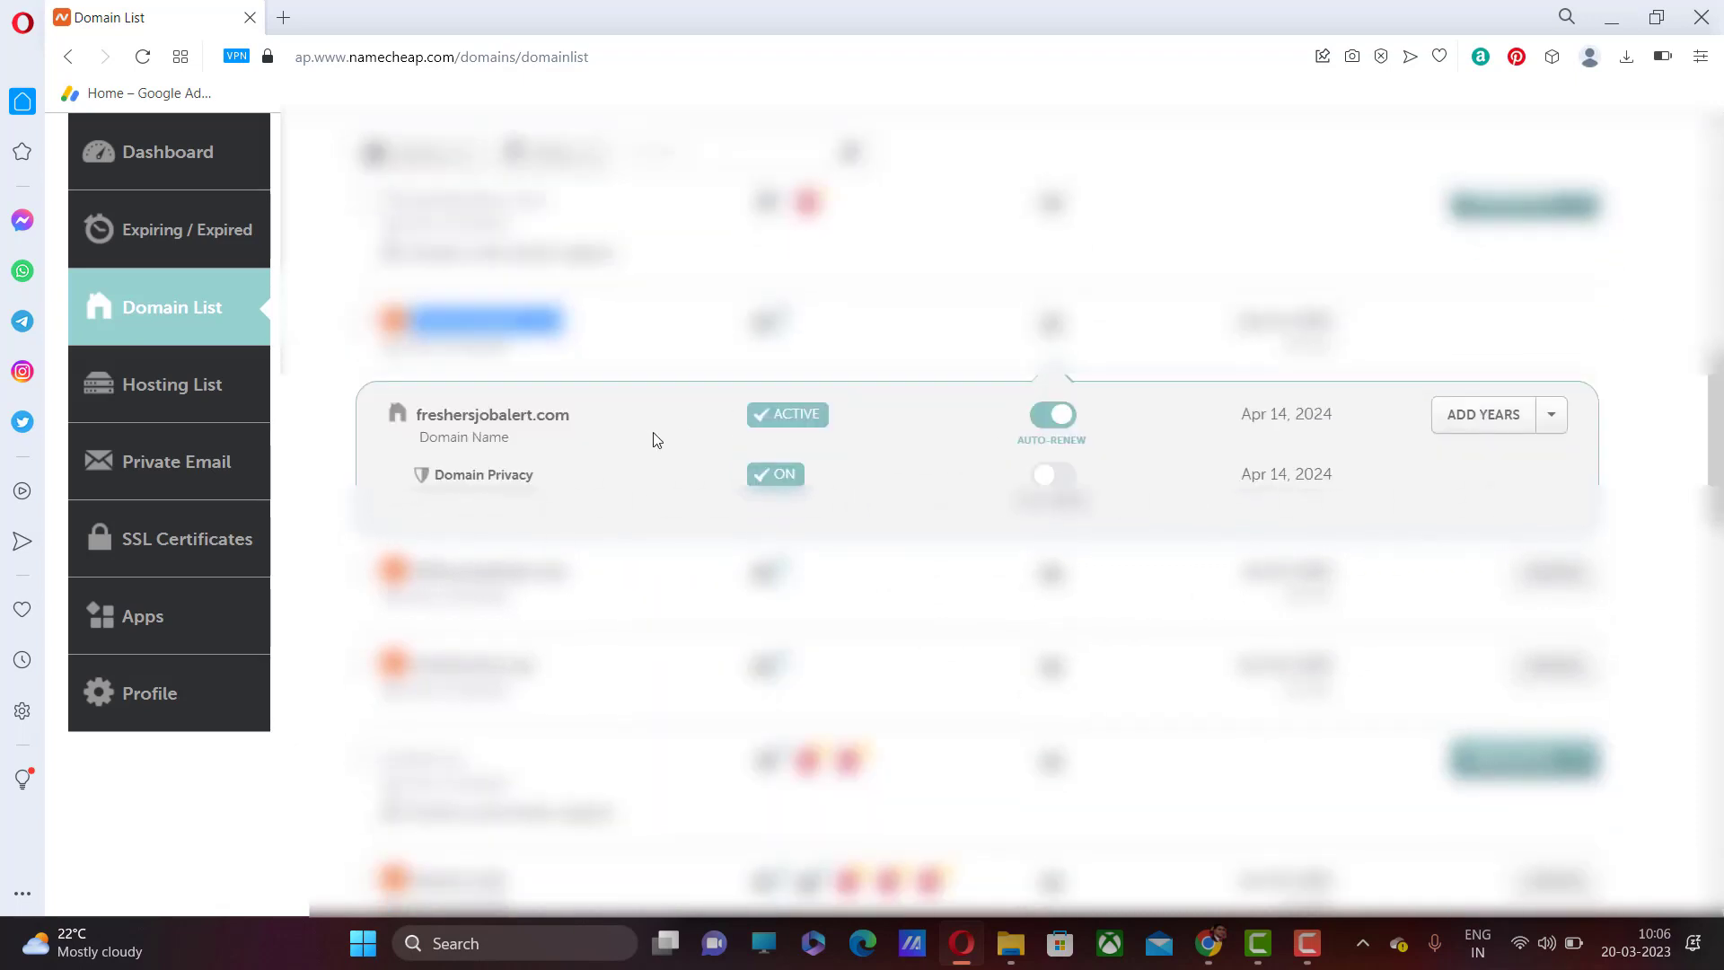
scroll(655, 439, "up", 1)
left_click(1052, 440)
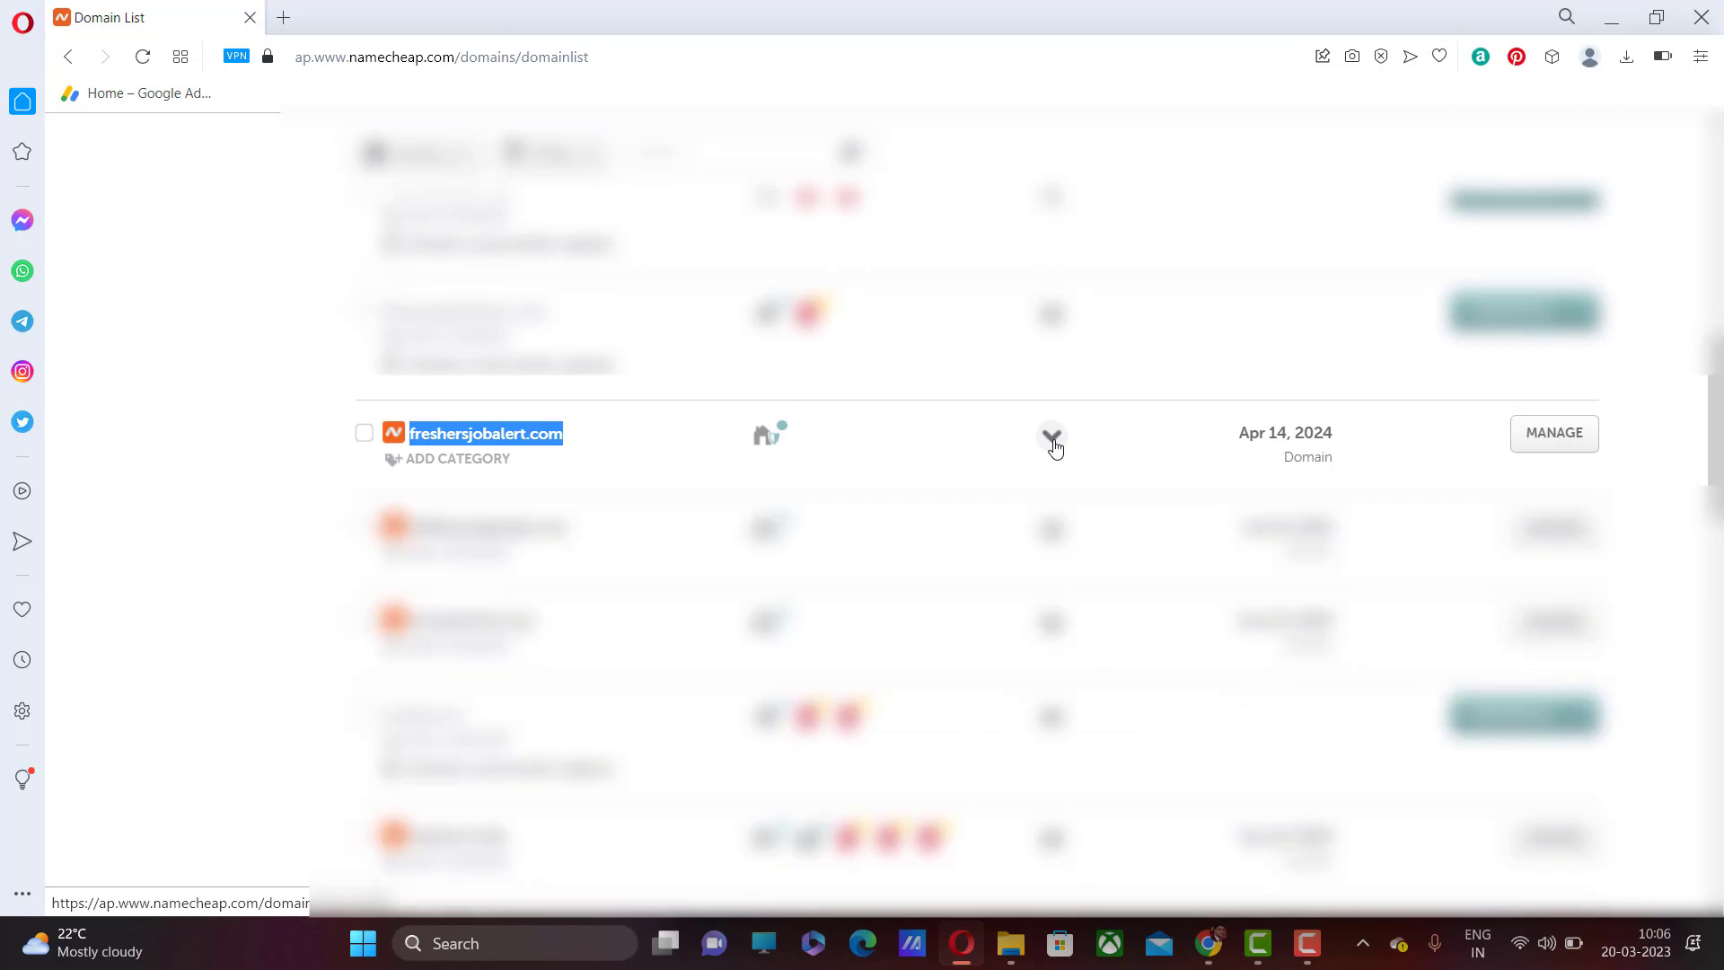
left_click(1563, 440)
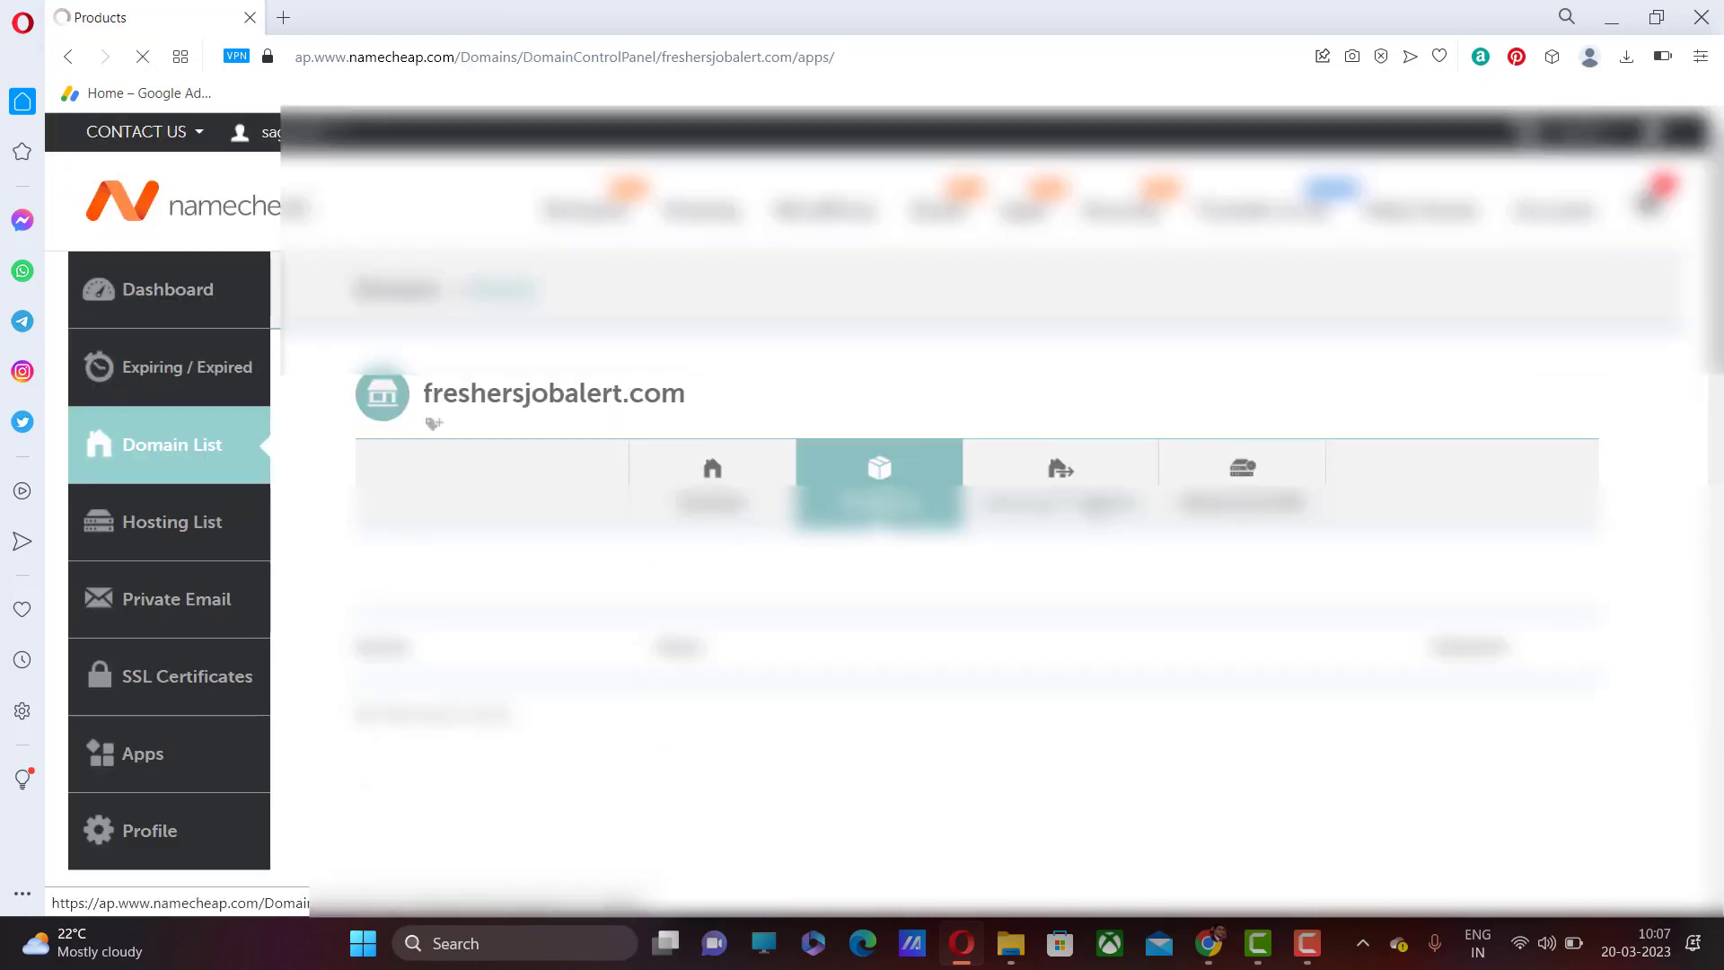
- Turn off the Domain Lock for freshersjobalert.com in its Sharing & Transfer settings
left_click(1092, 505)
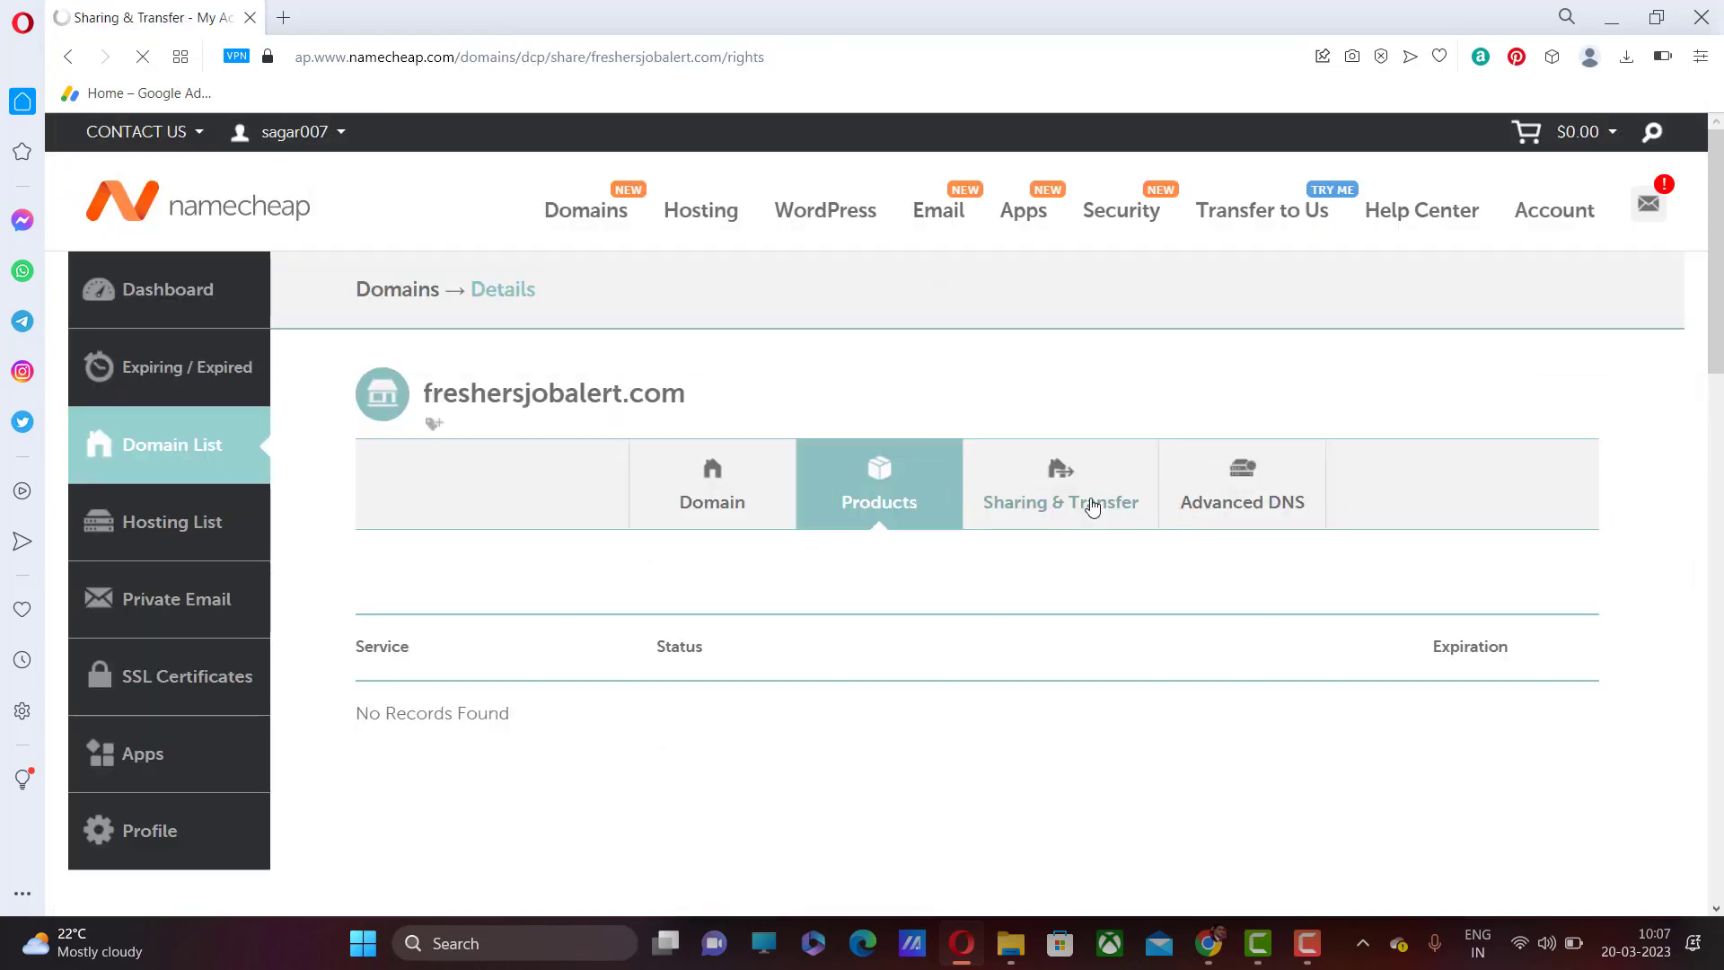
scroll(1054, 632, "down", 7)
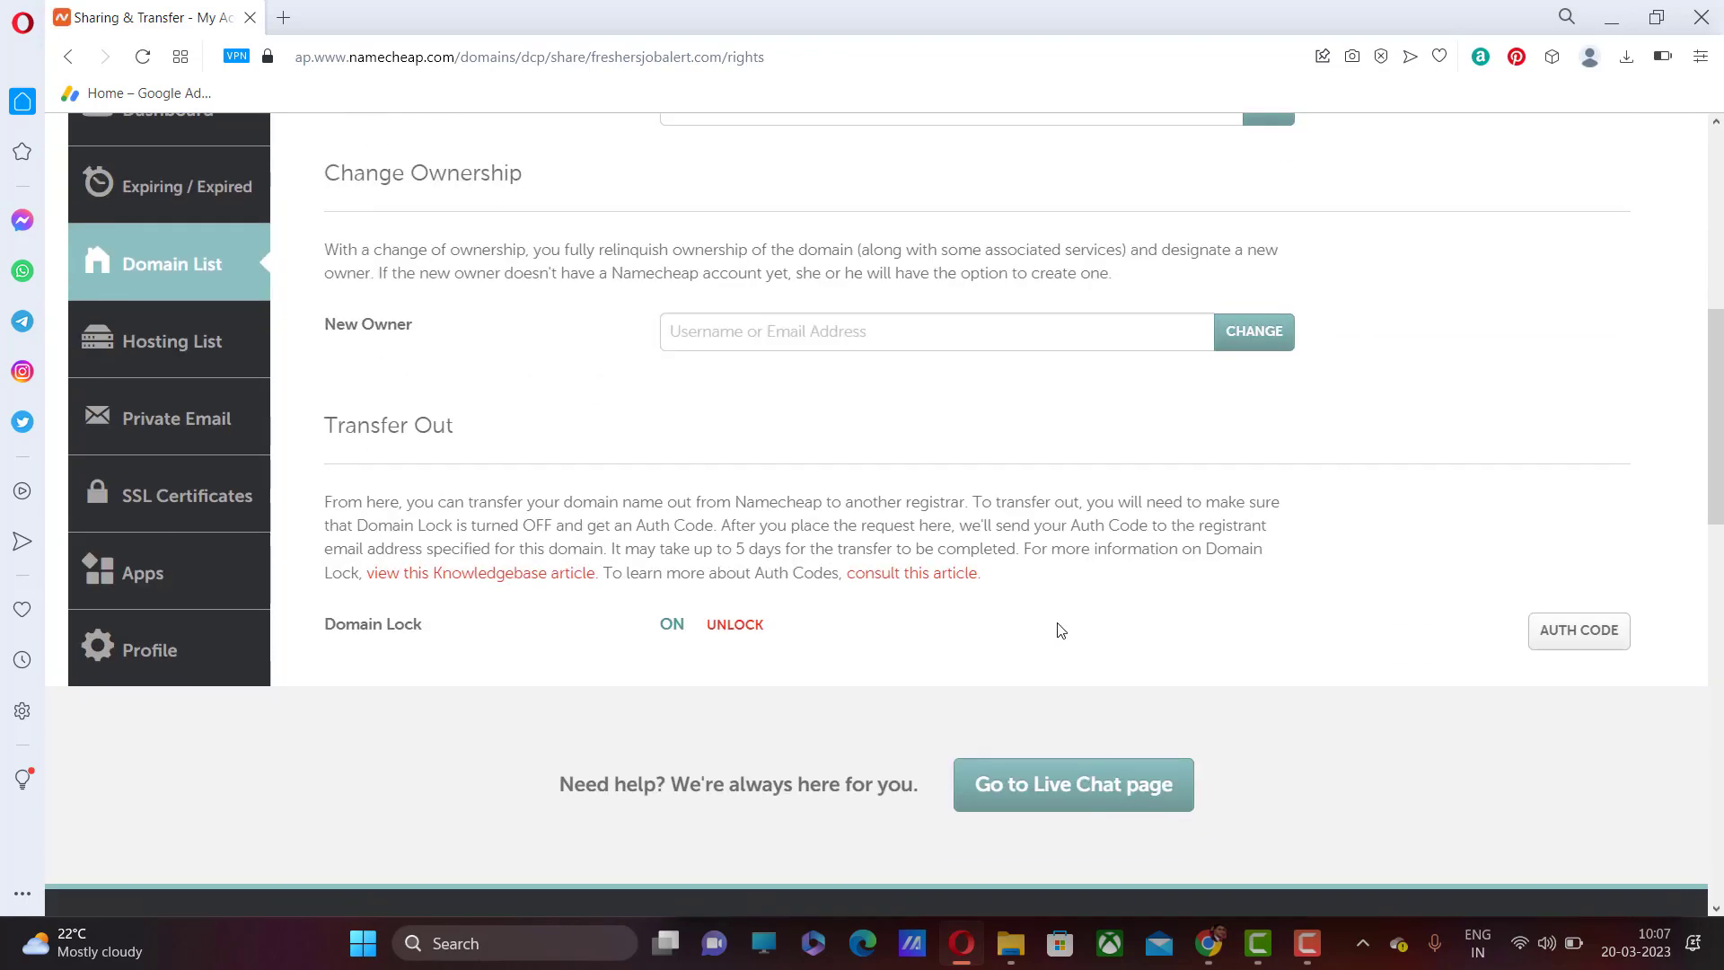
left_click(735, 625)
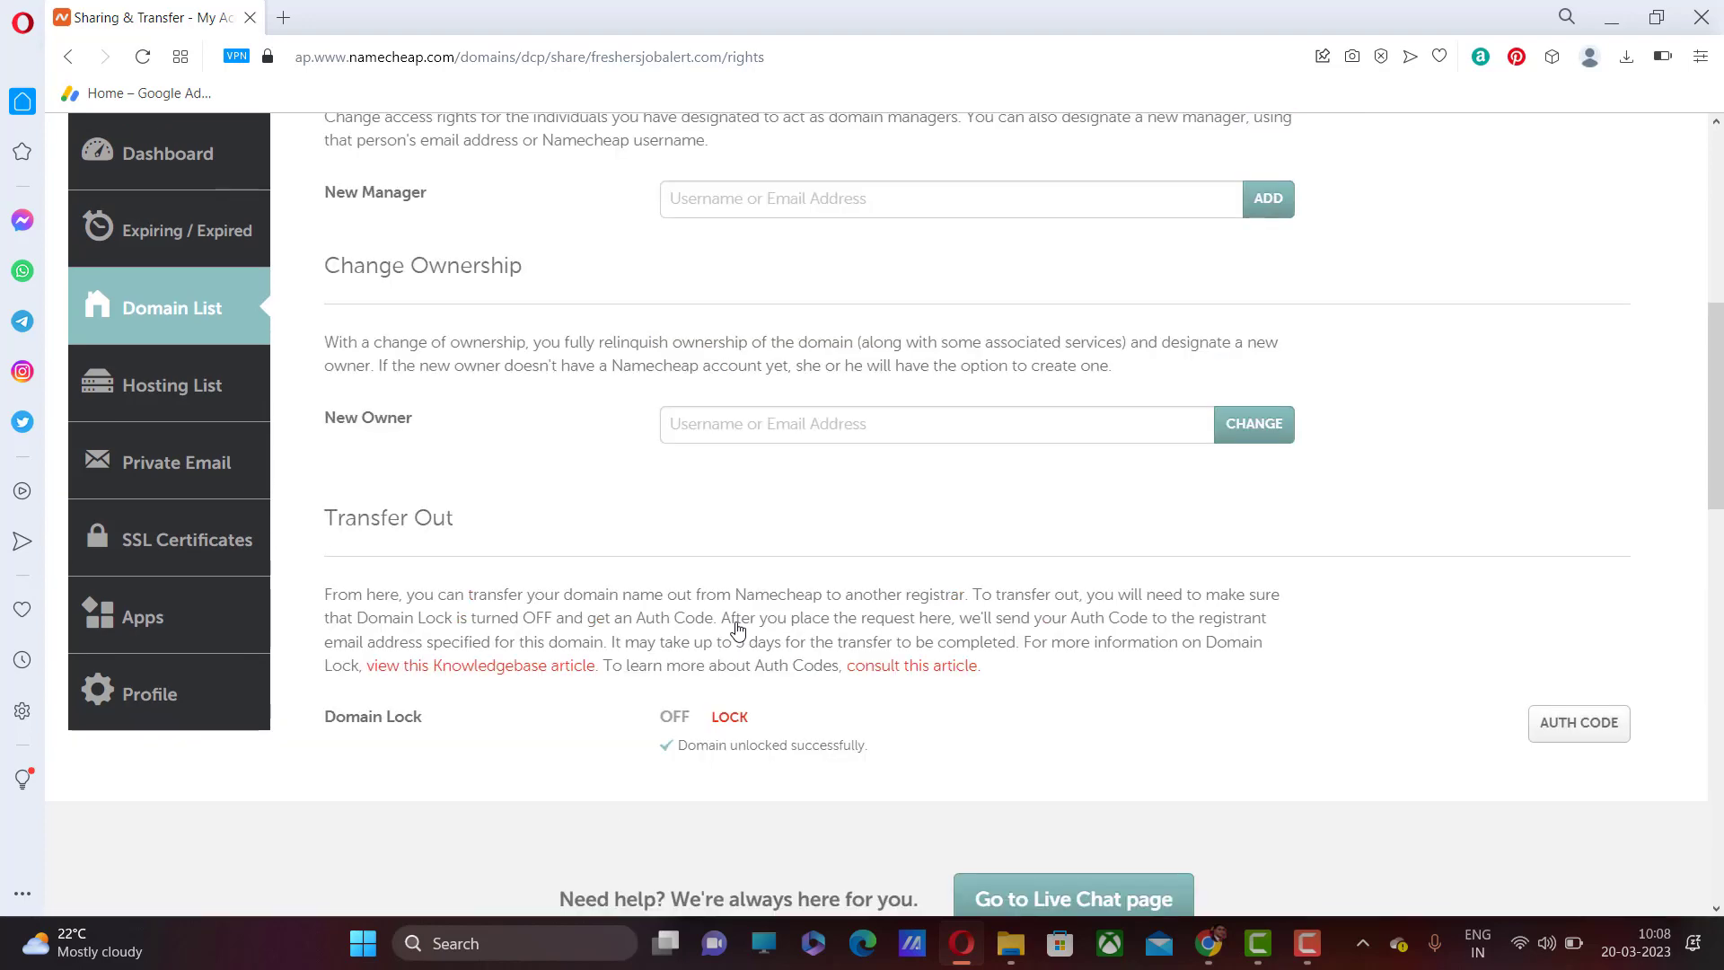
- Request the domain's auth code with Other as the transfer reason, agreeing to future follow-up contact
left_click(1614, 744)
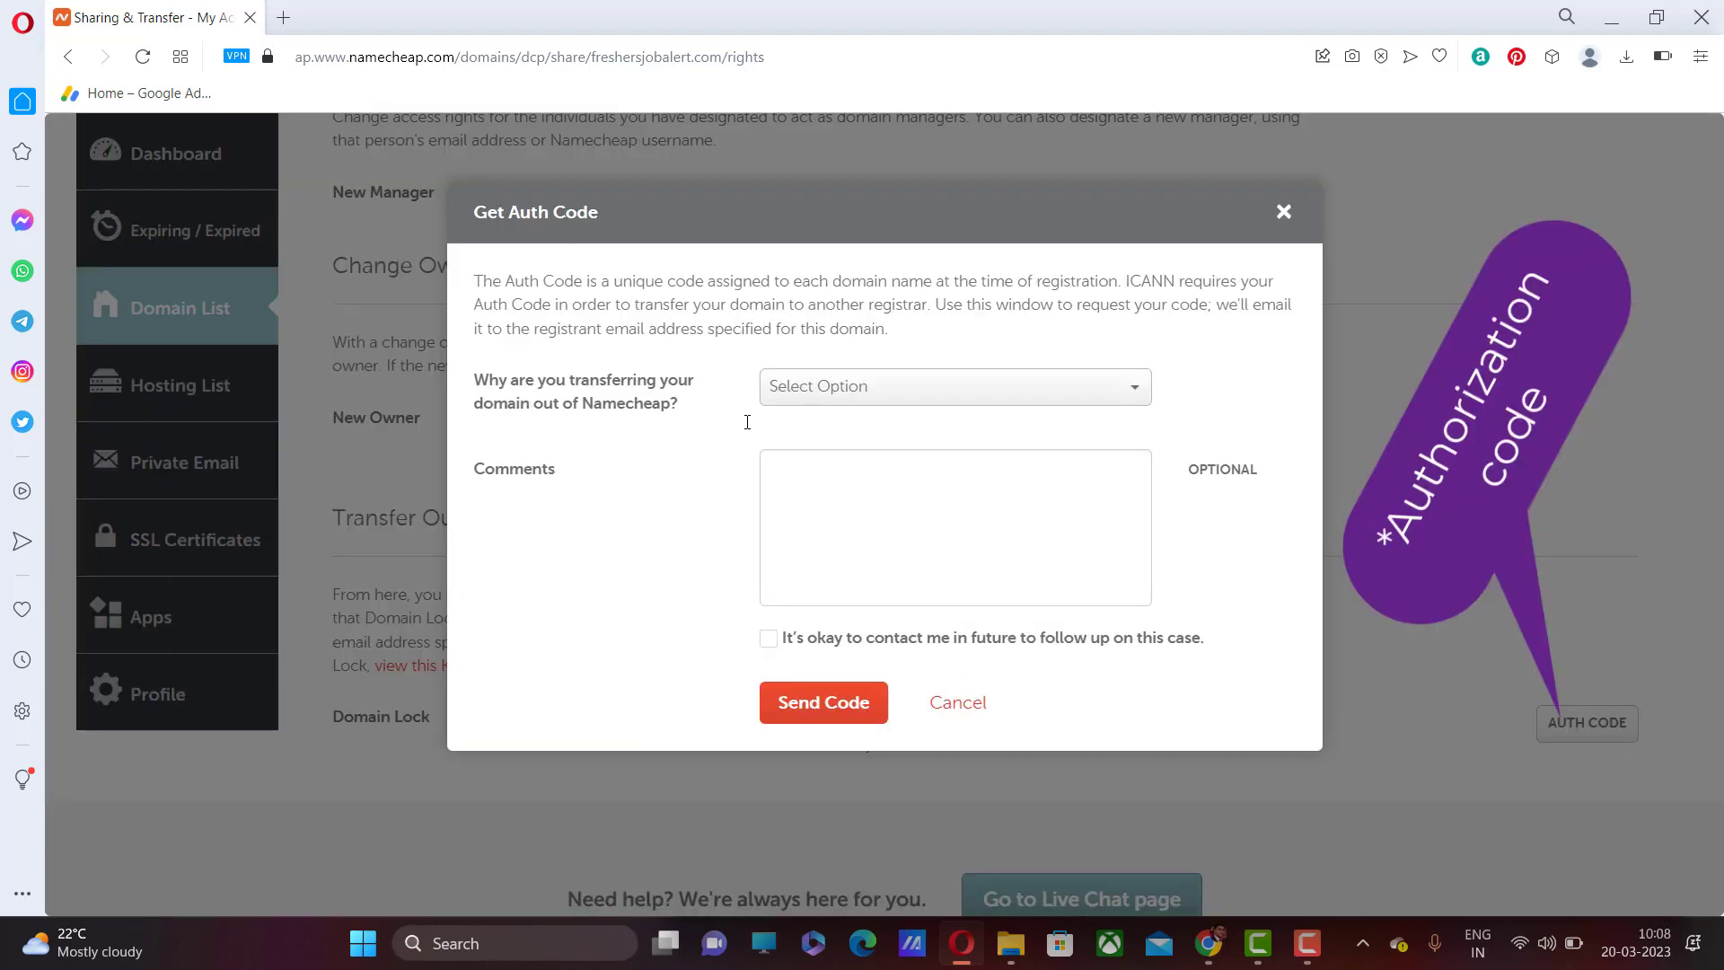
left_click(1000, 397)
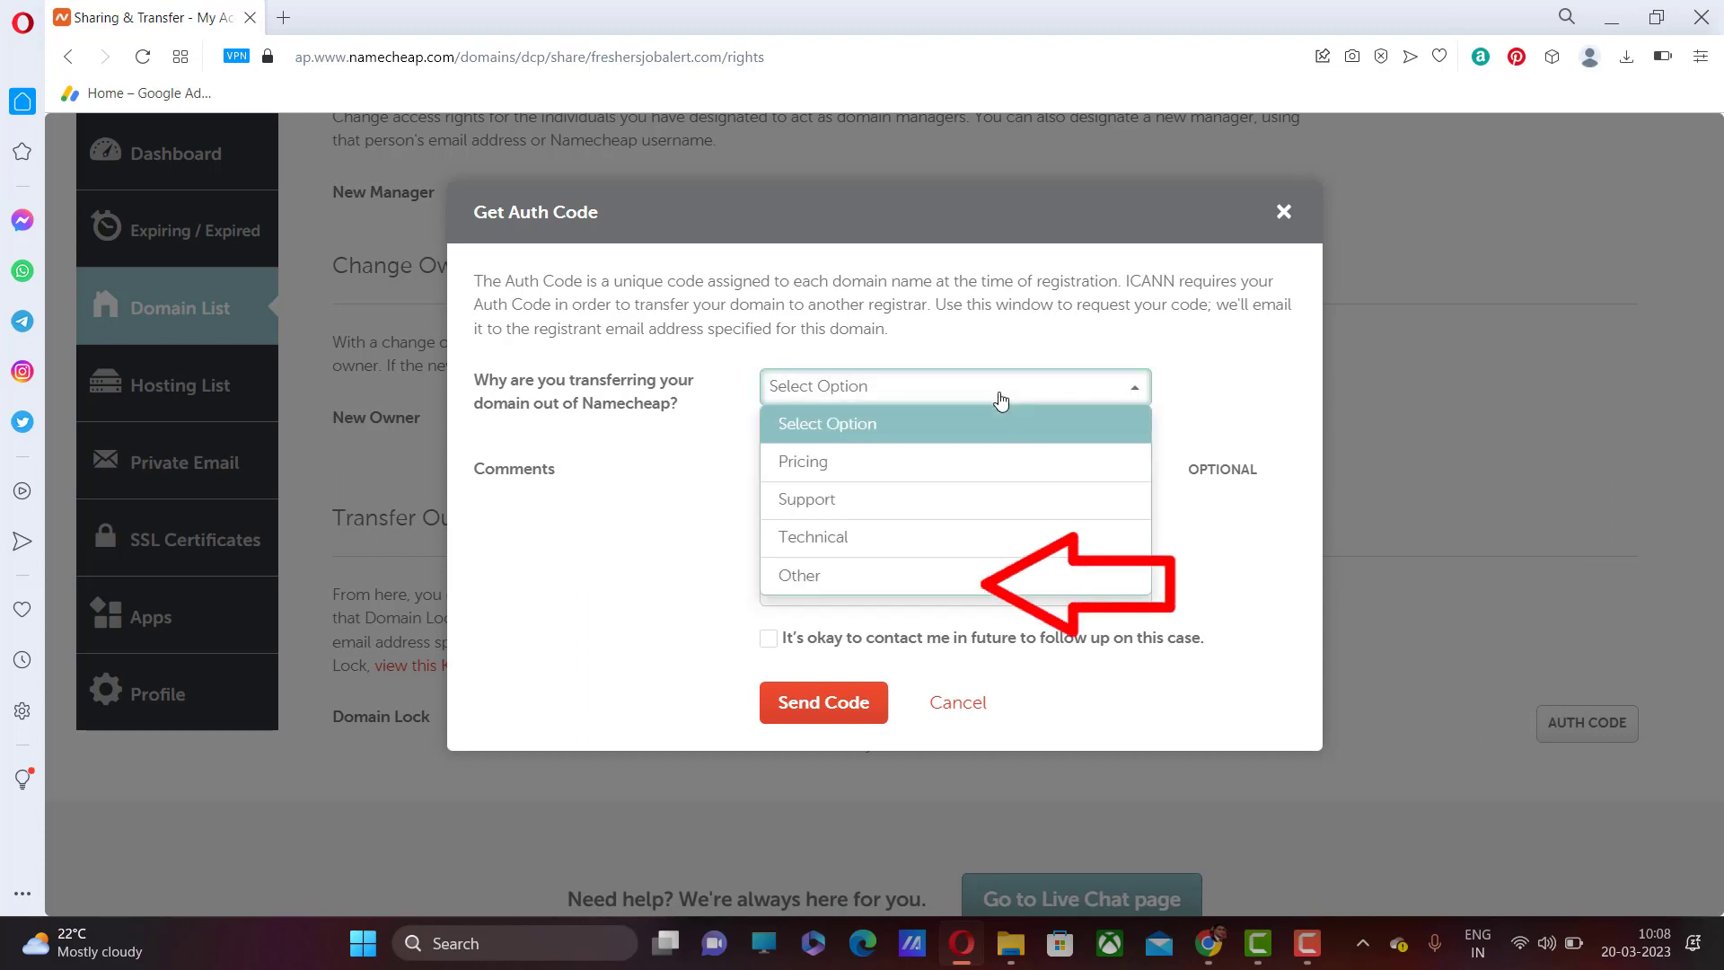
left_click(940, 576)
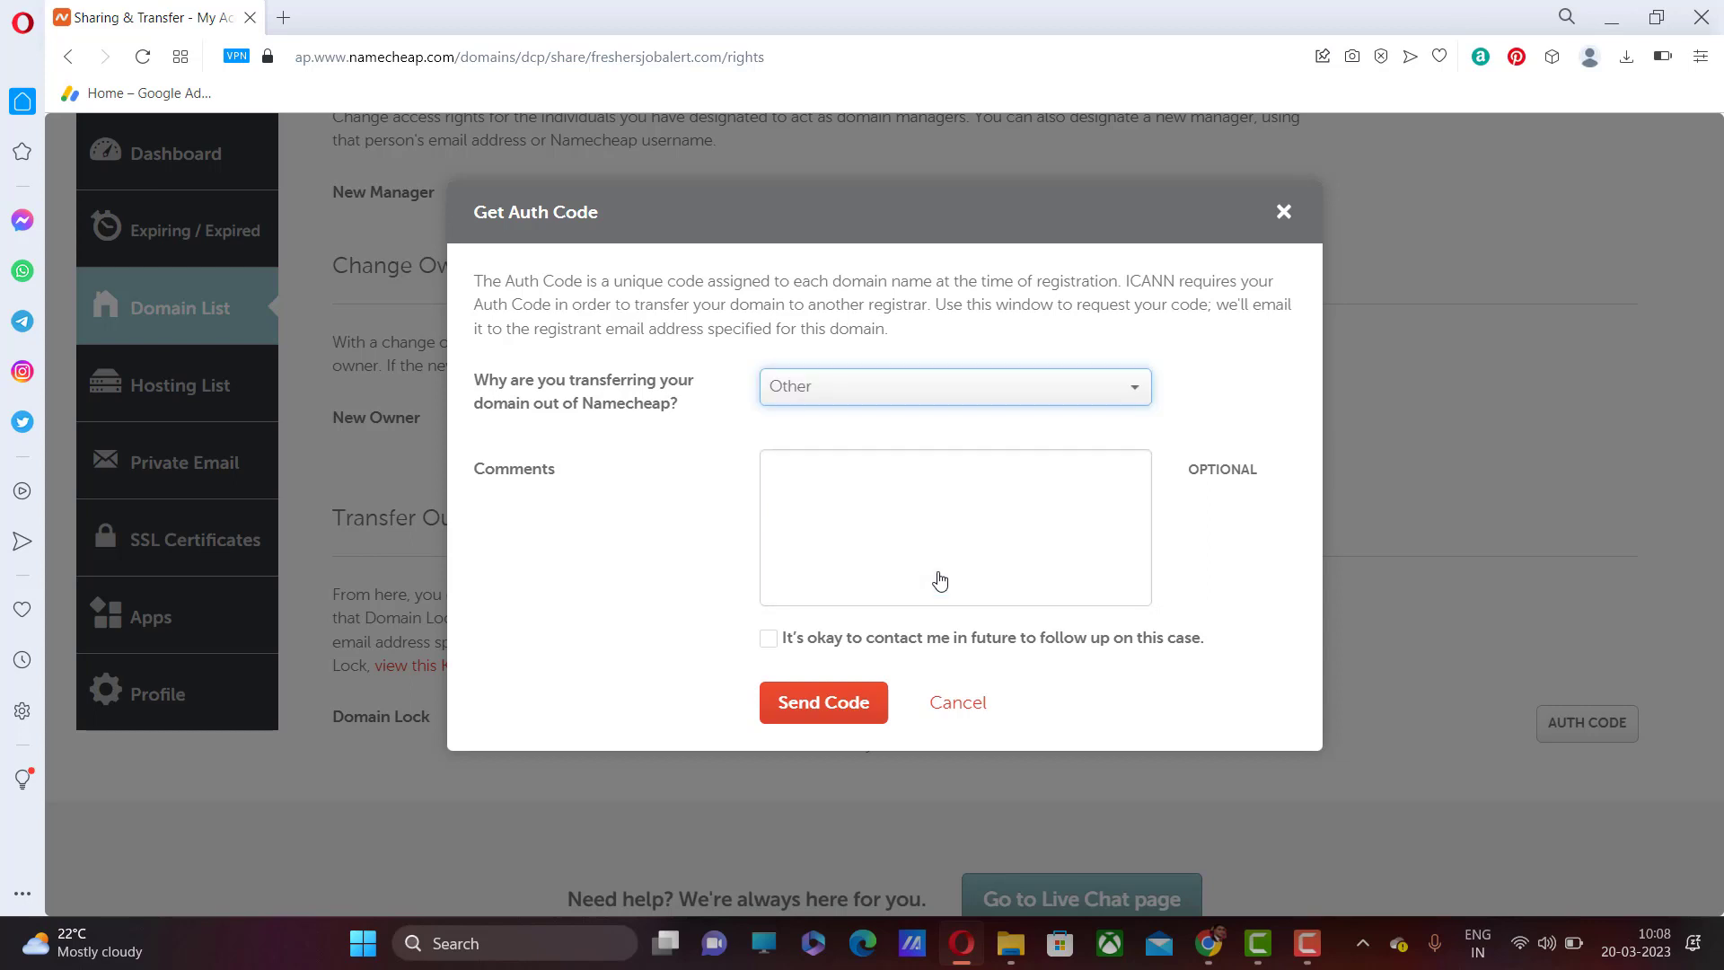
left_click(768, 639)
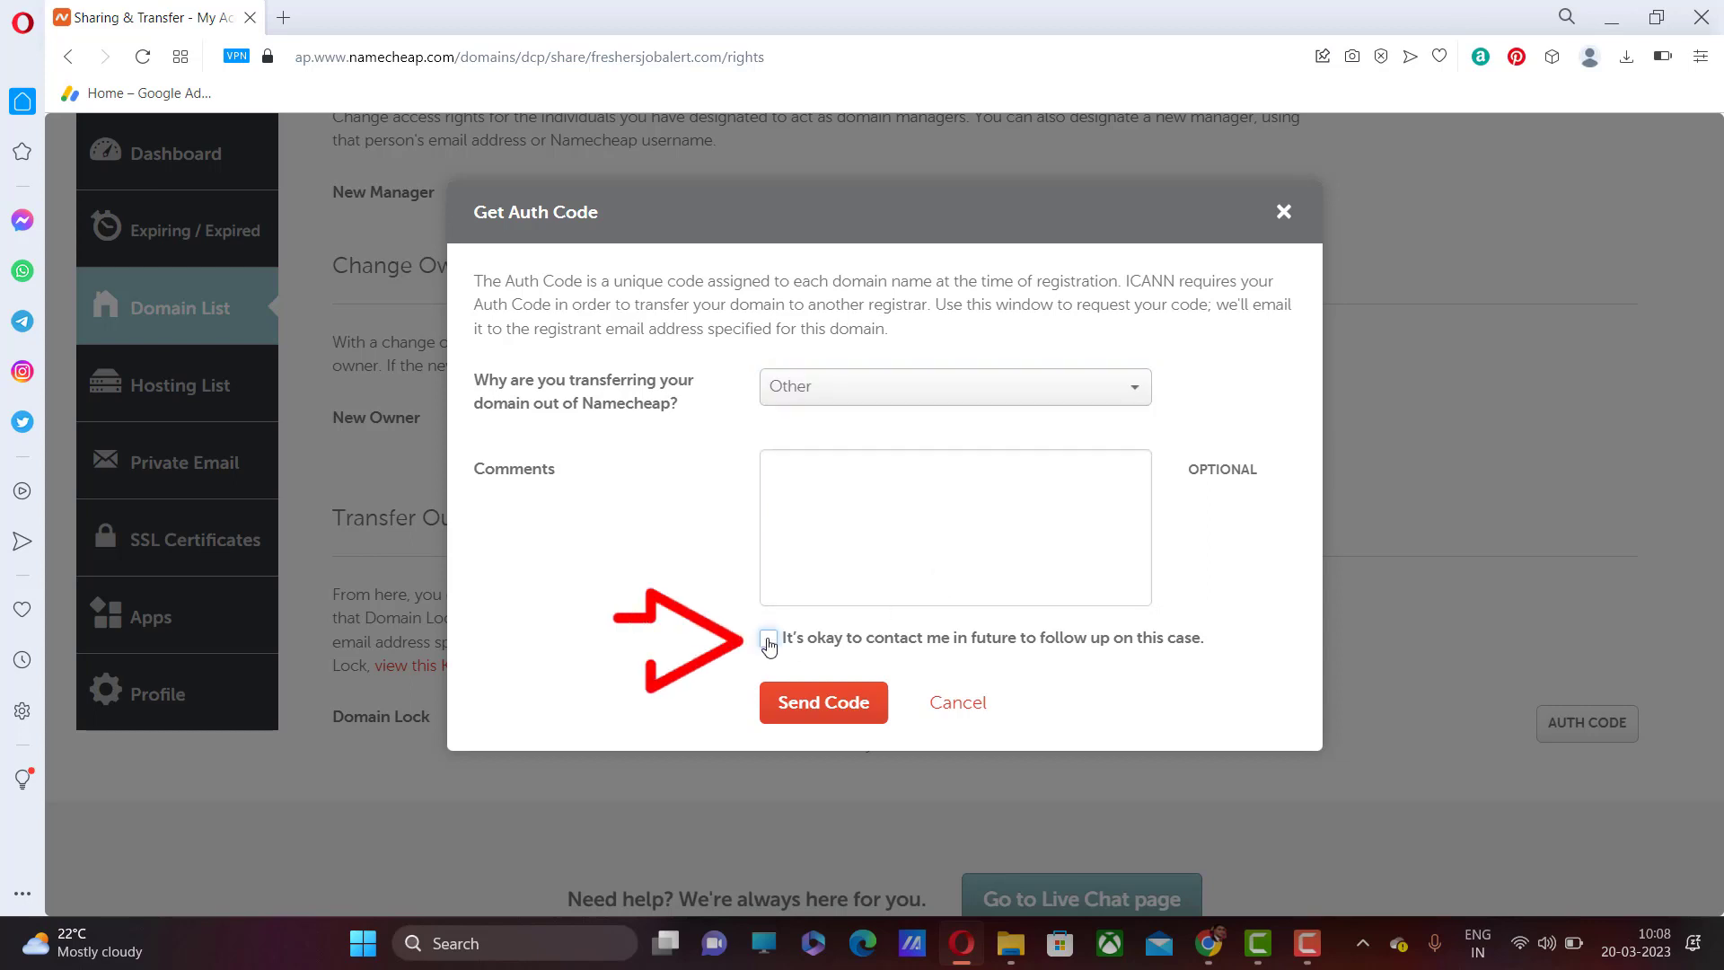
left_click(849, 709)
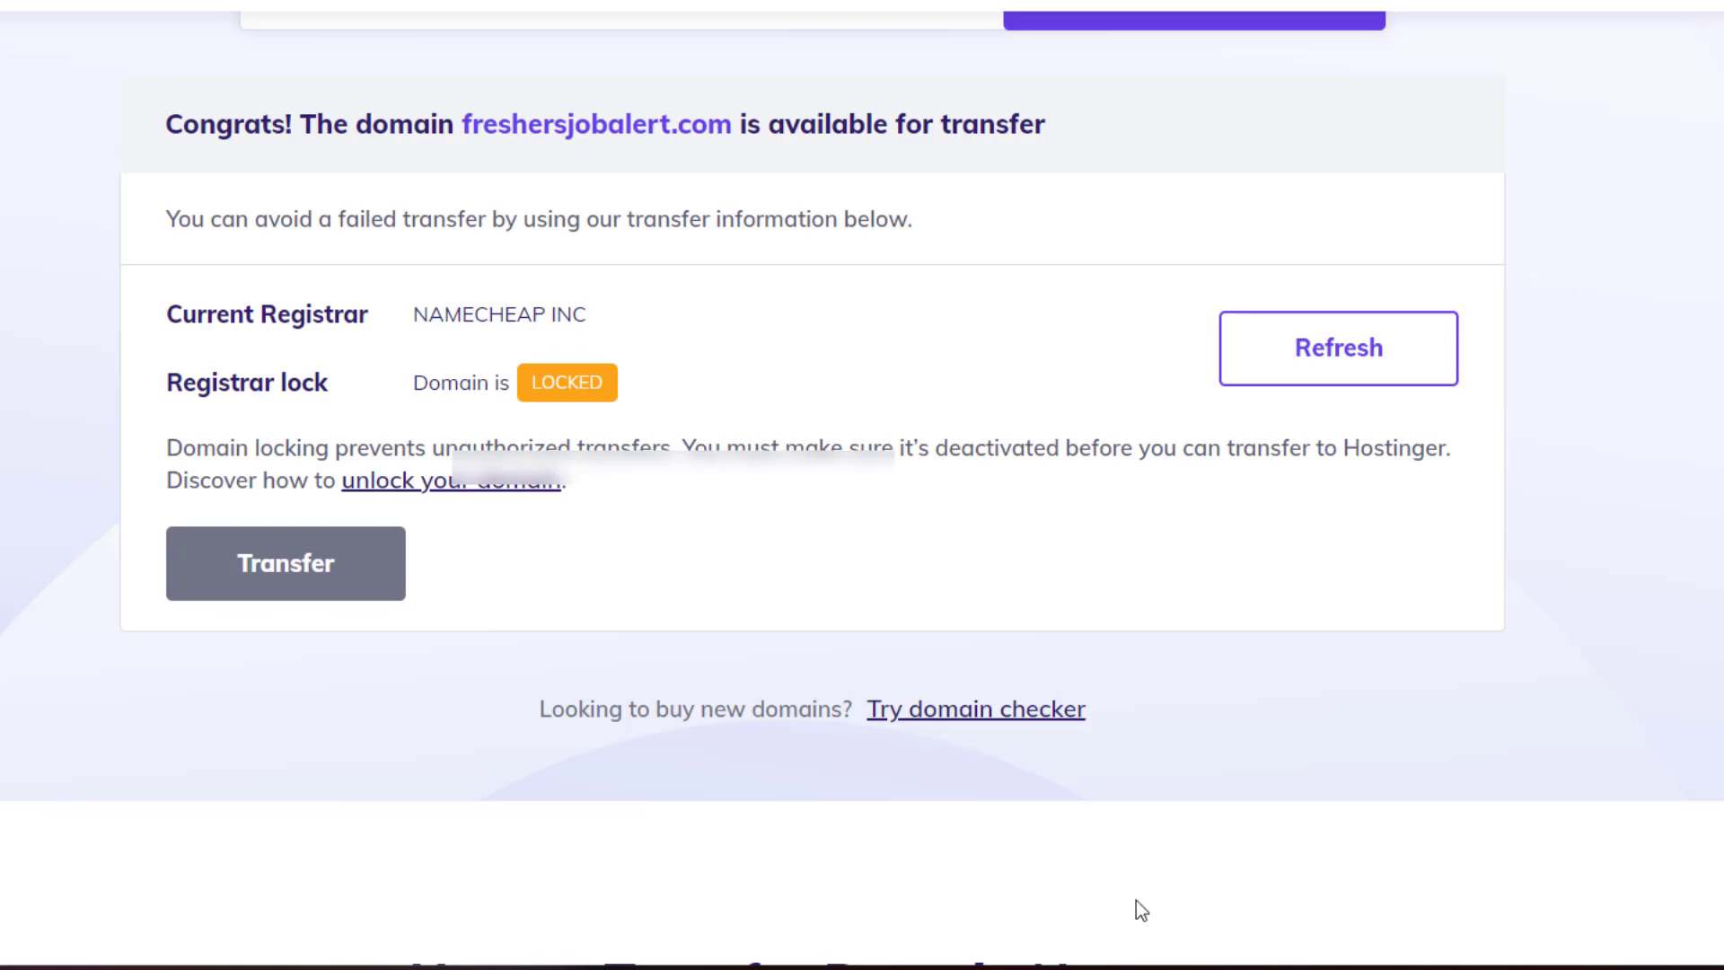
- Switch to Hostinger, submit freshersjobalert.com for transfer and sign in with a Google account
scroll(855, 767, "up", 3)
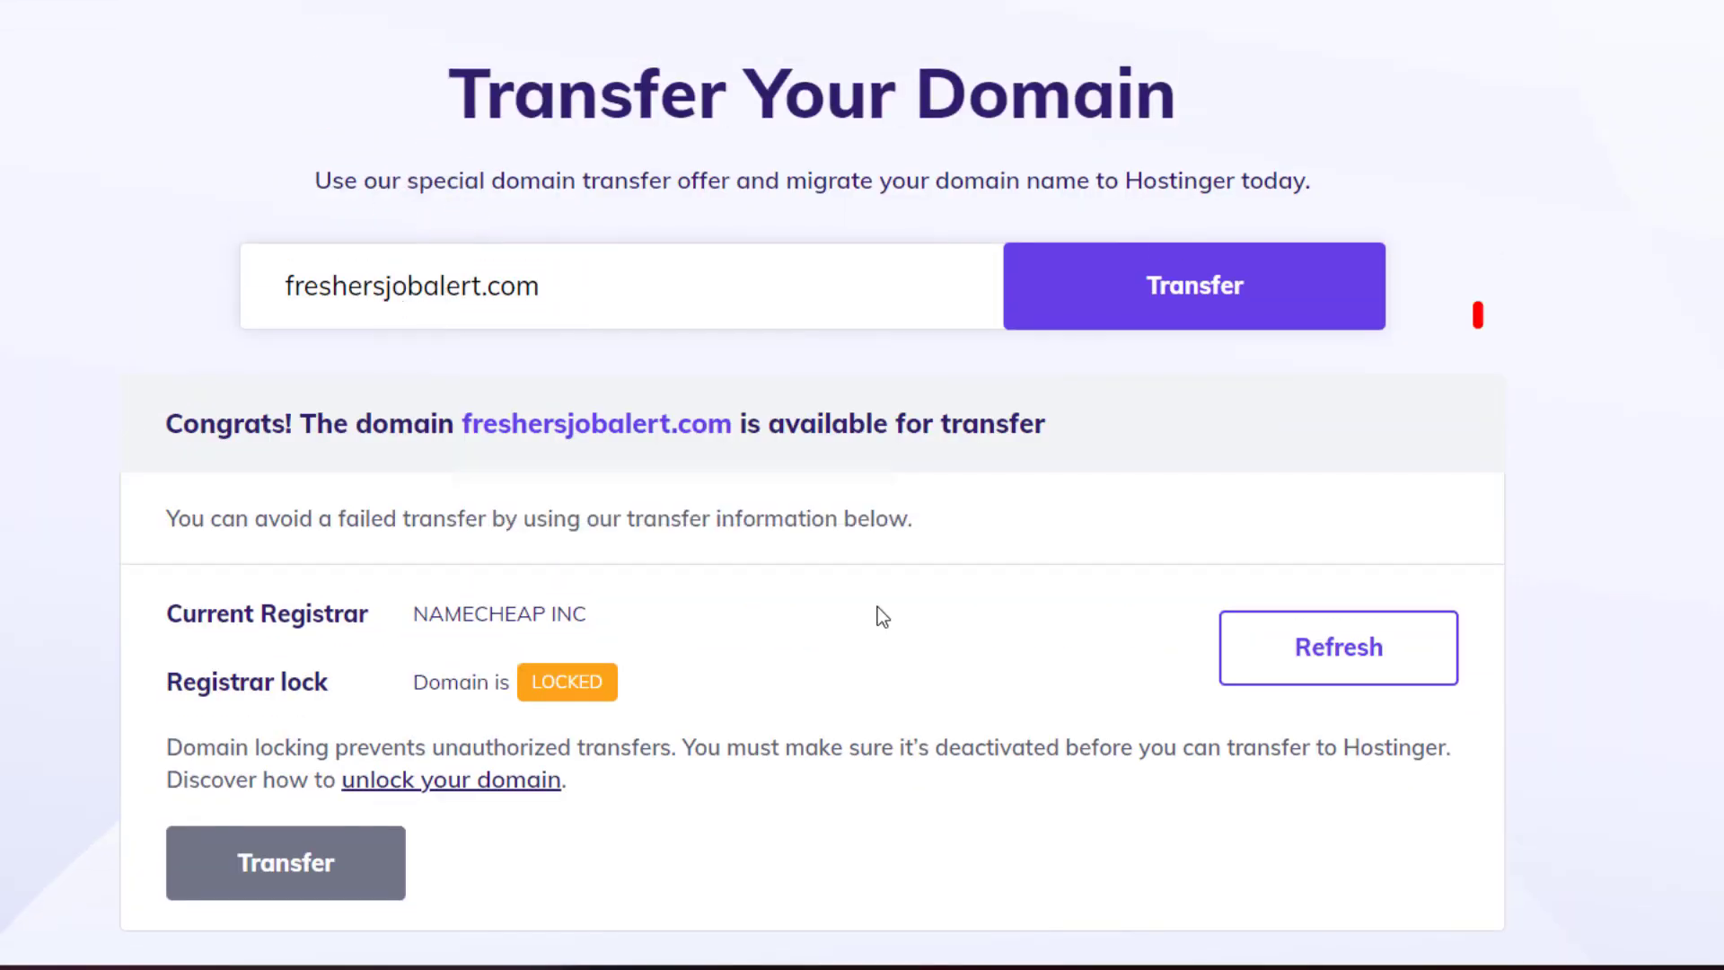
left_click(1082, 271)
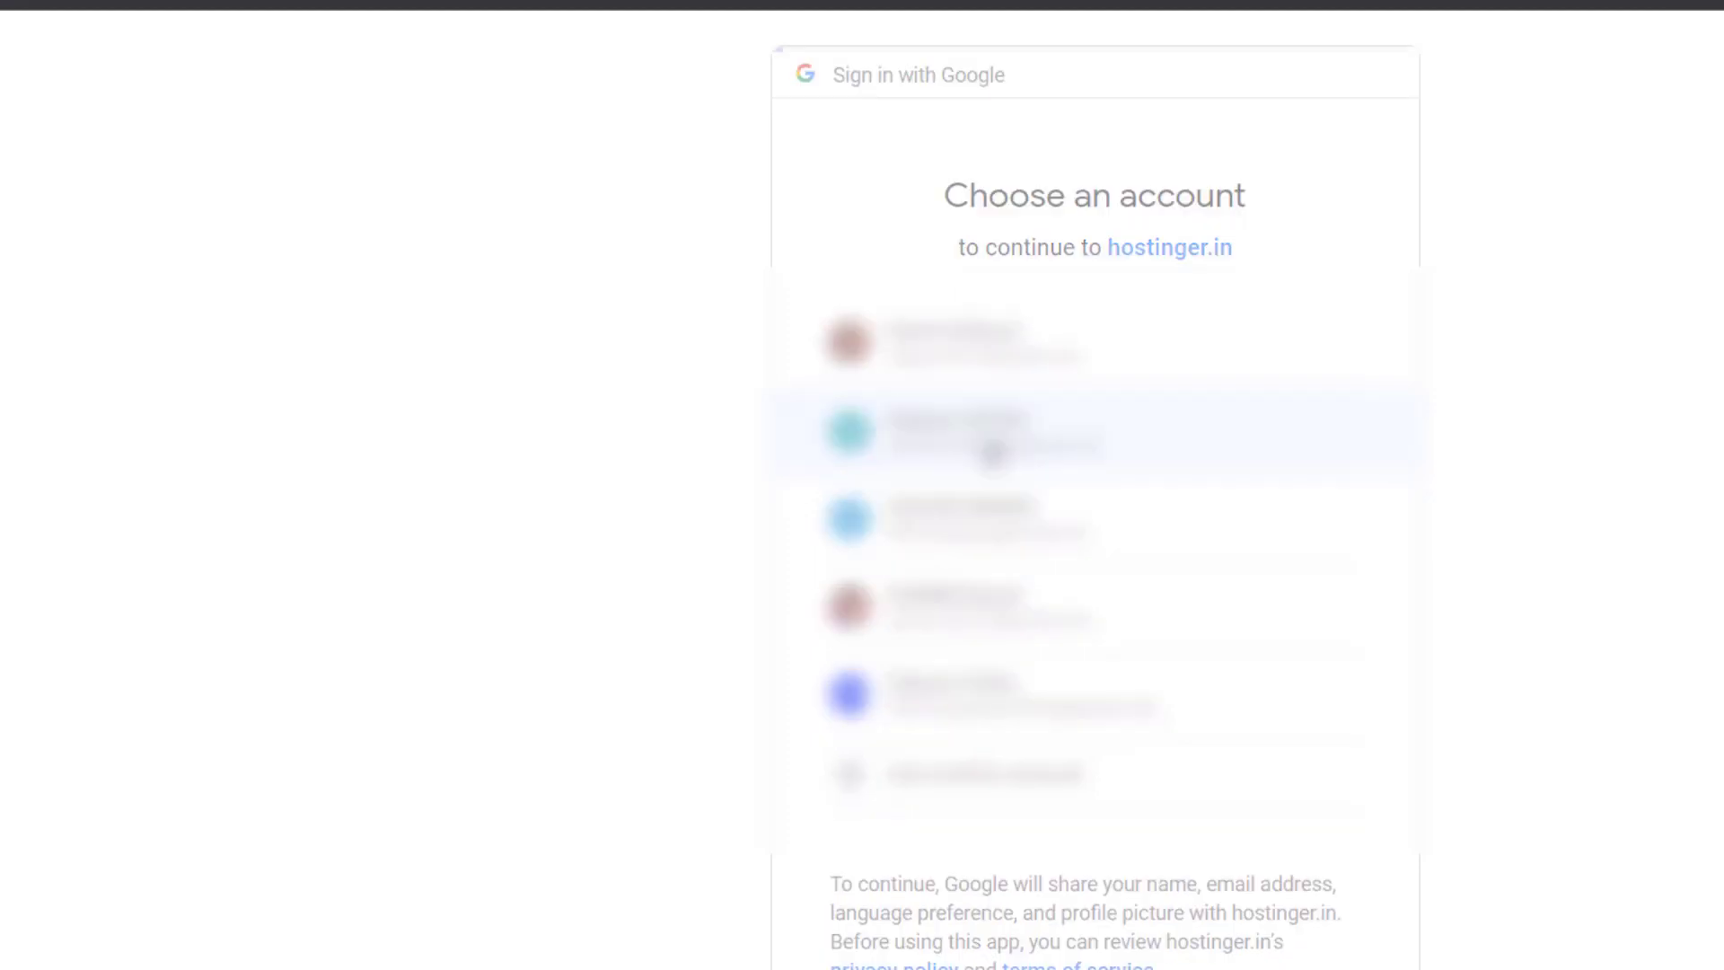
left_click(991, 453)
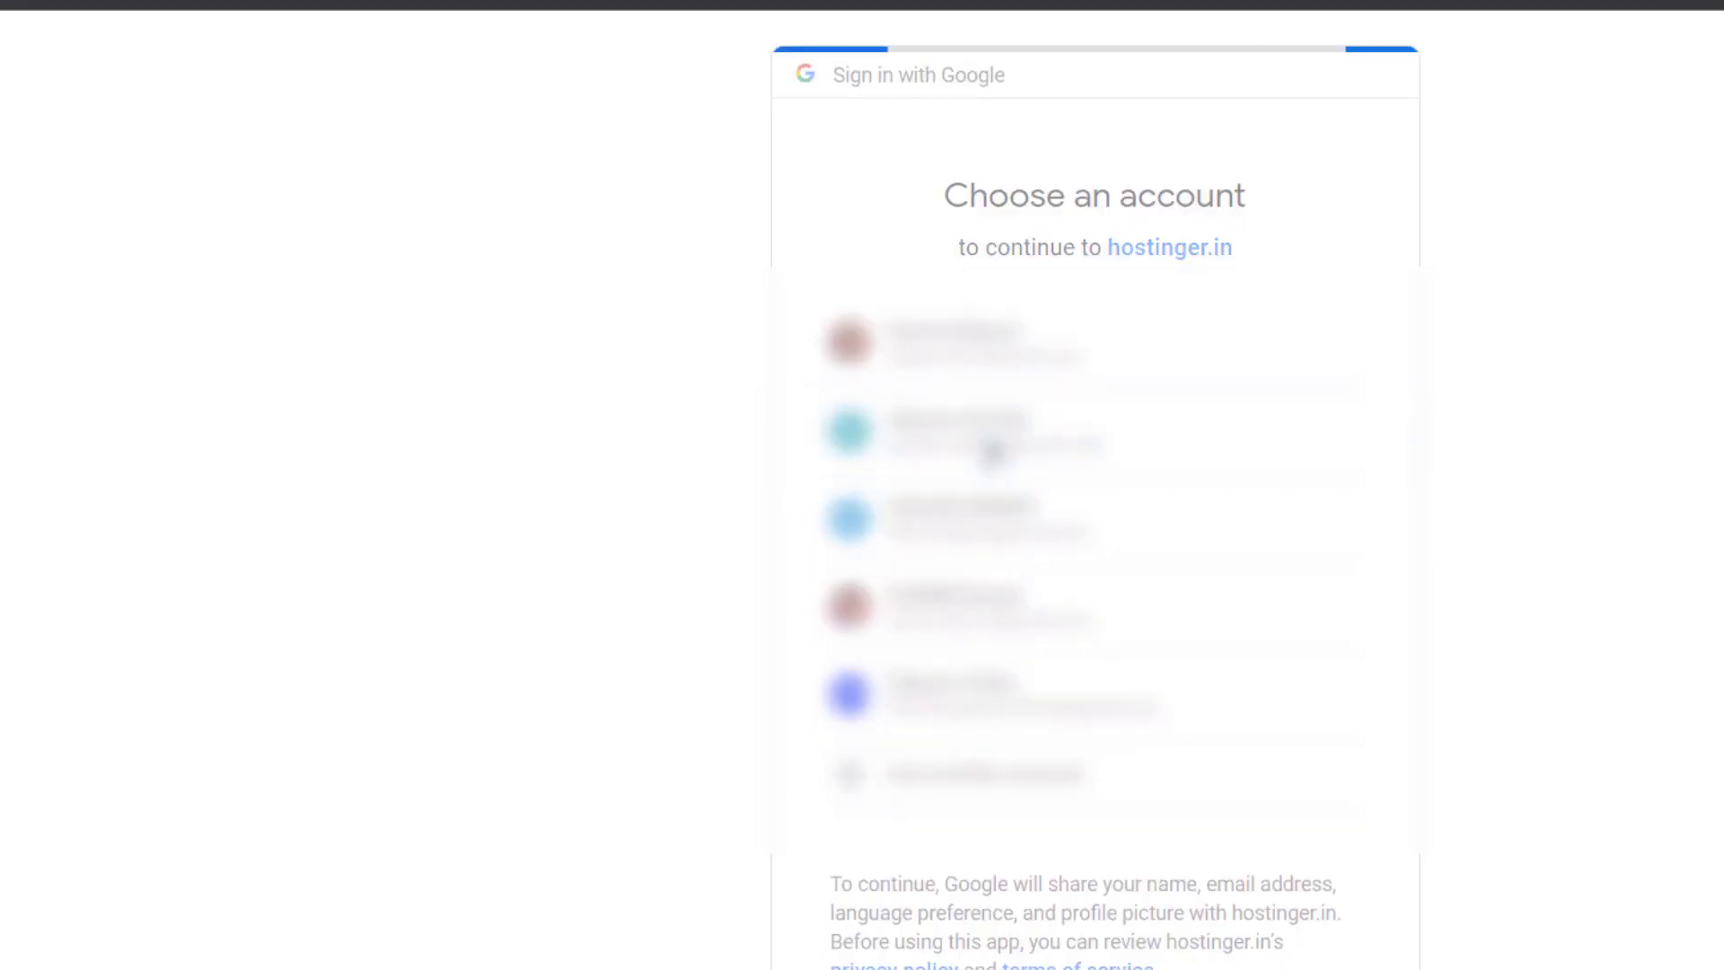
- Examine the order summary for the domain transfer price and the total including taxes and fees
scroll(1598, 335, "down", 2)
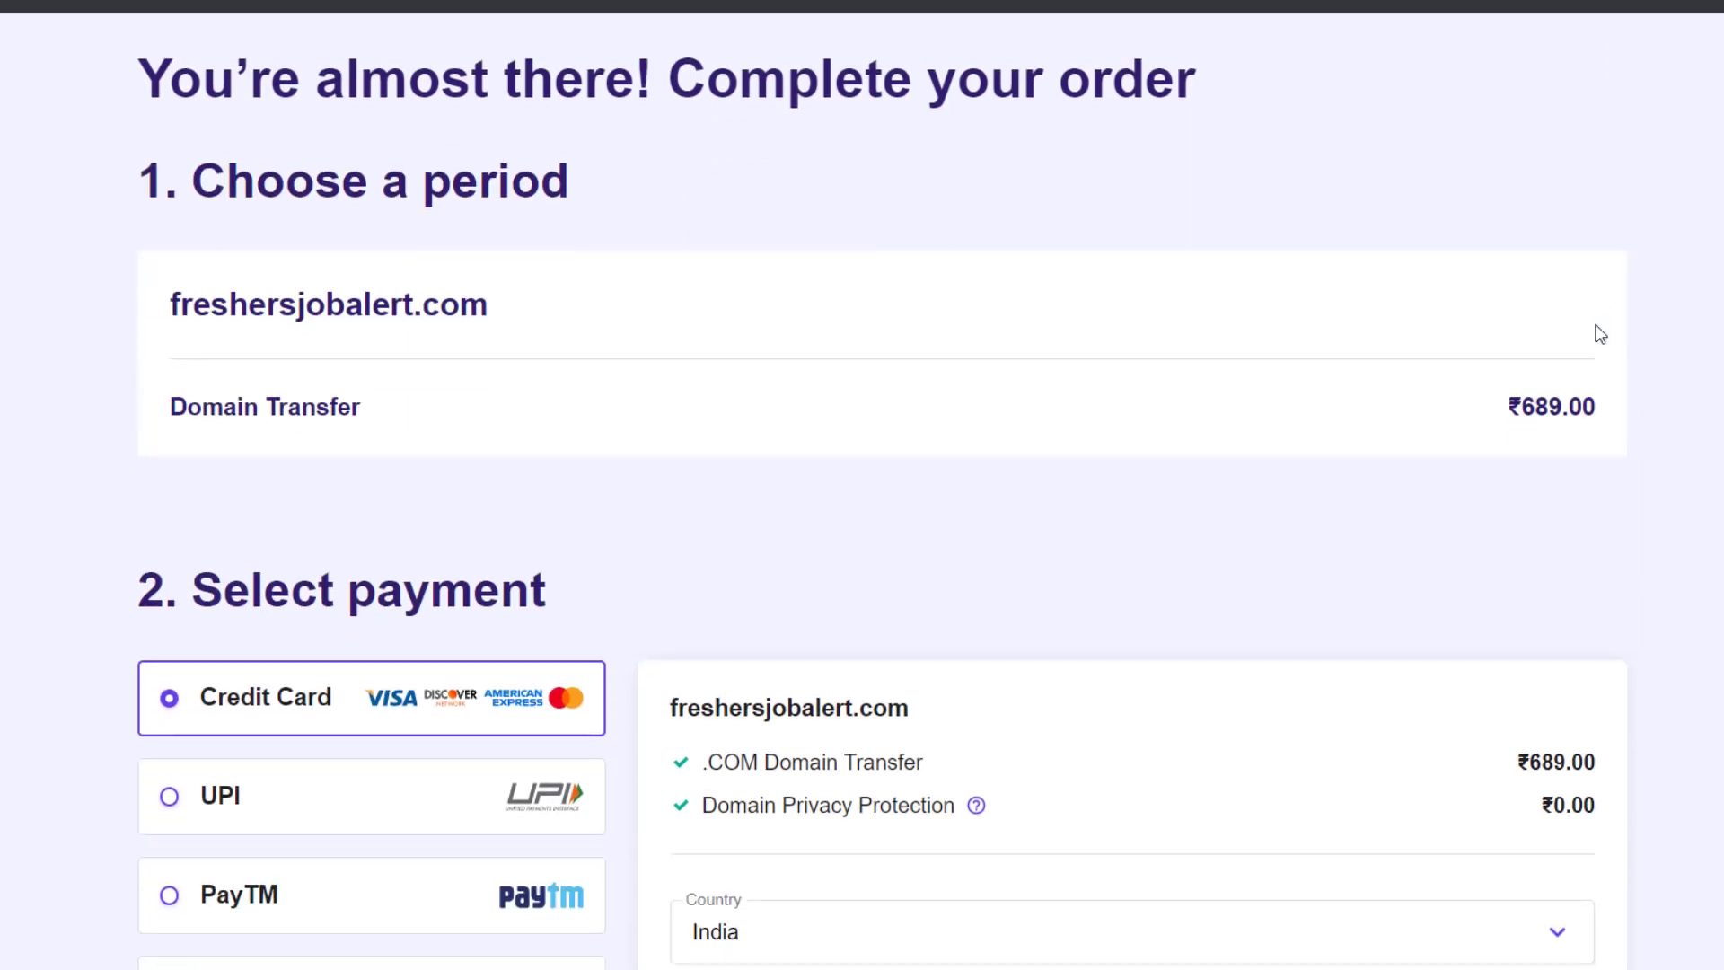
scroll(1598, 332, "up", 2)
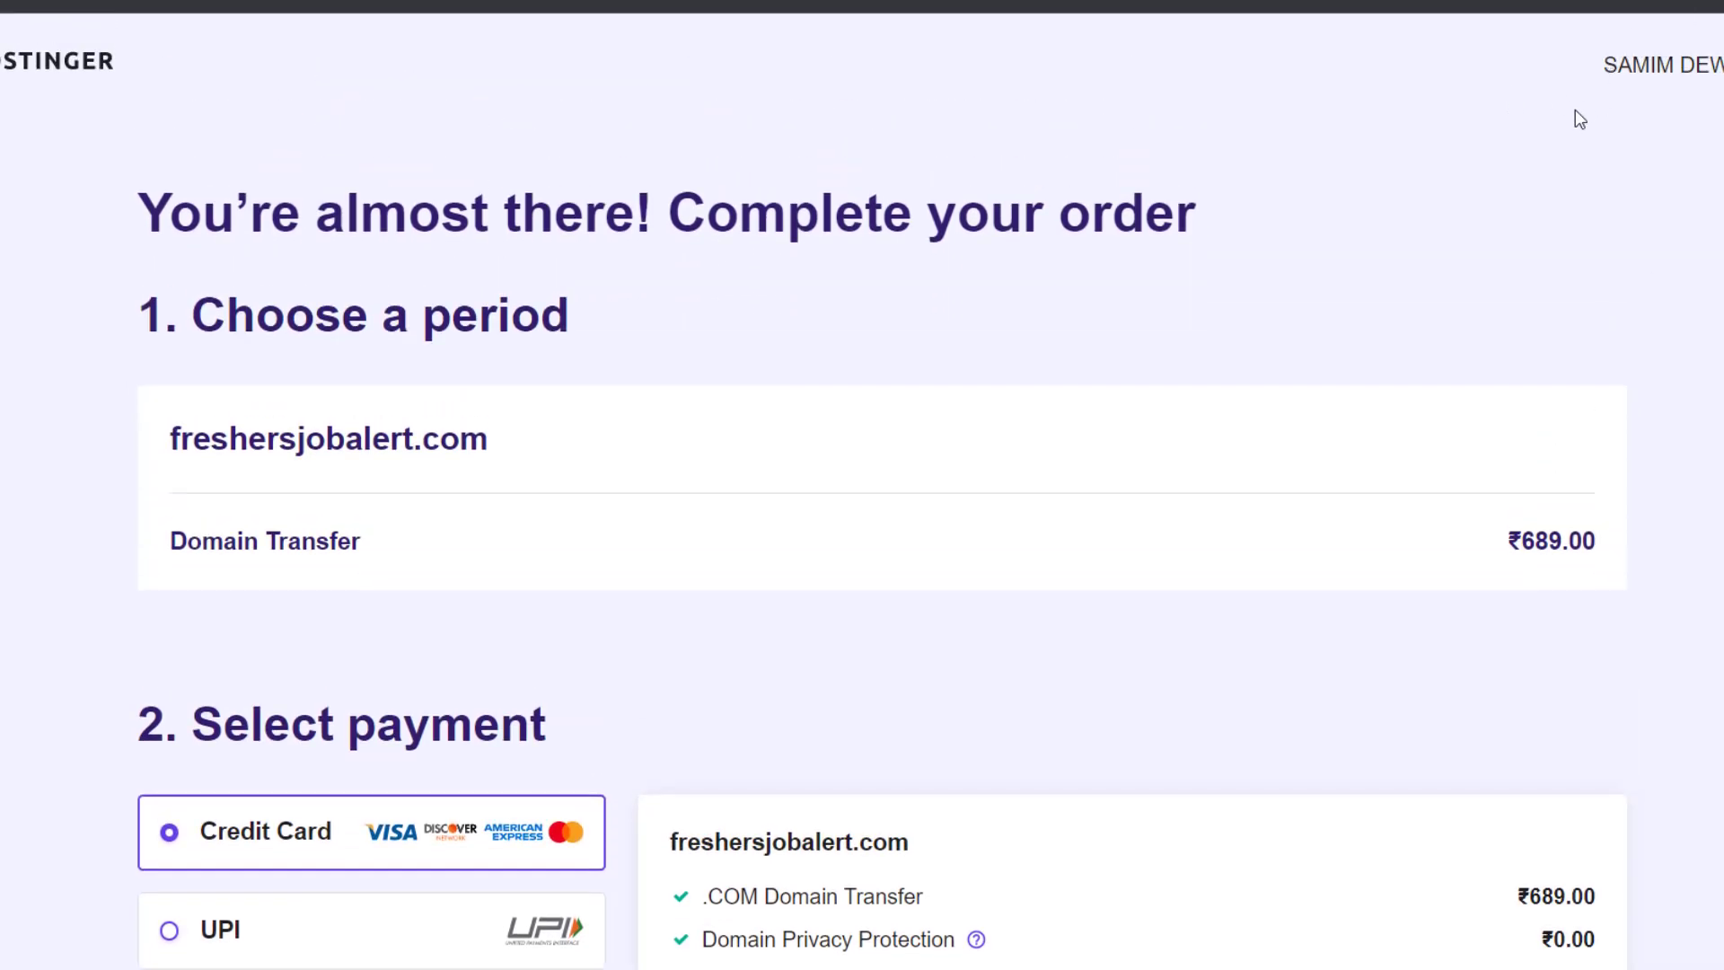
scroll(978, 539, "down", 9)
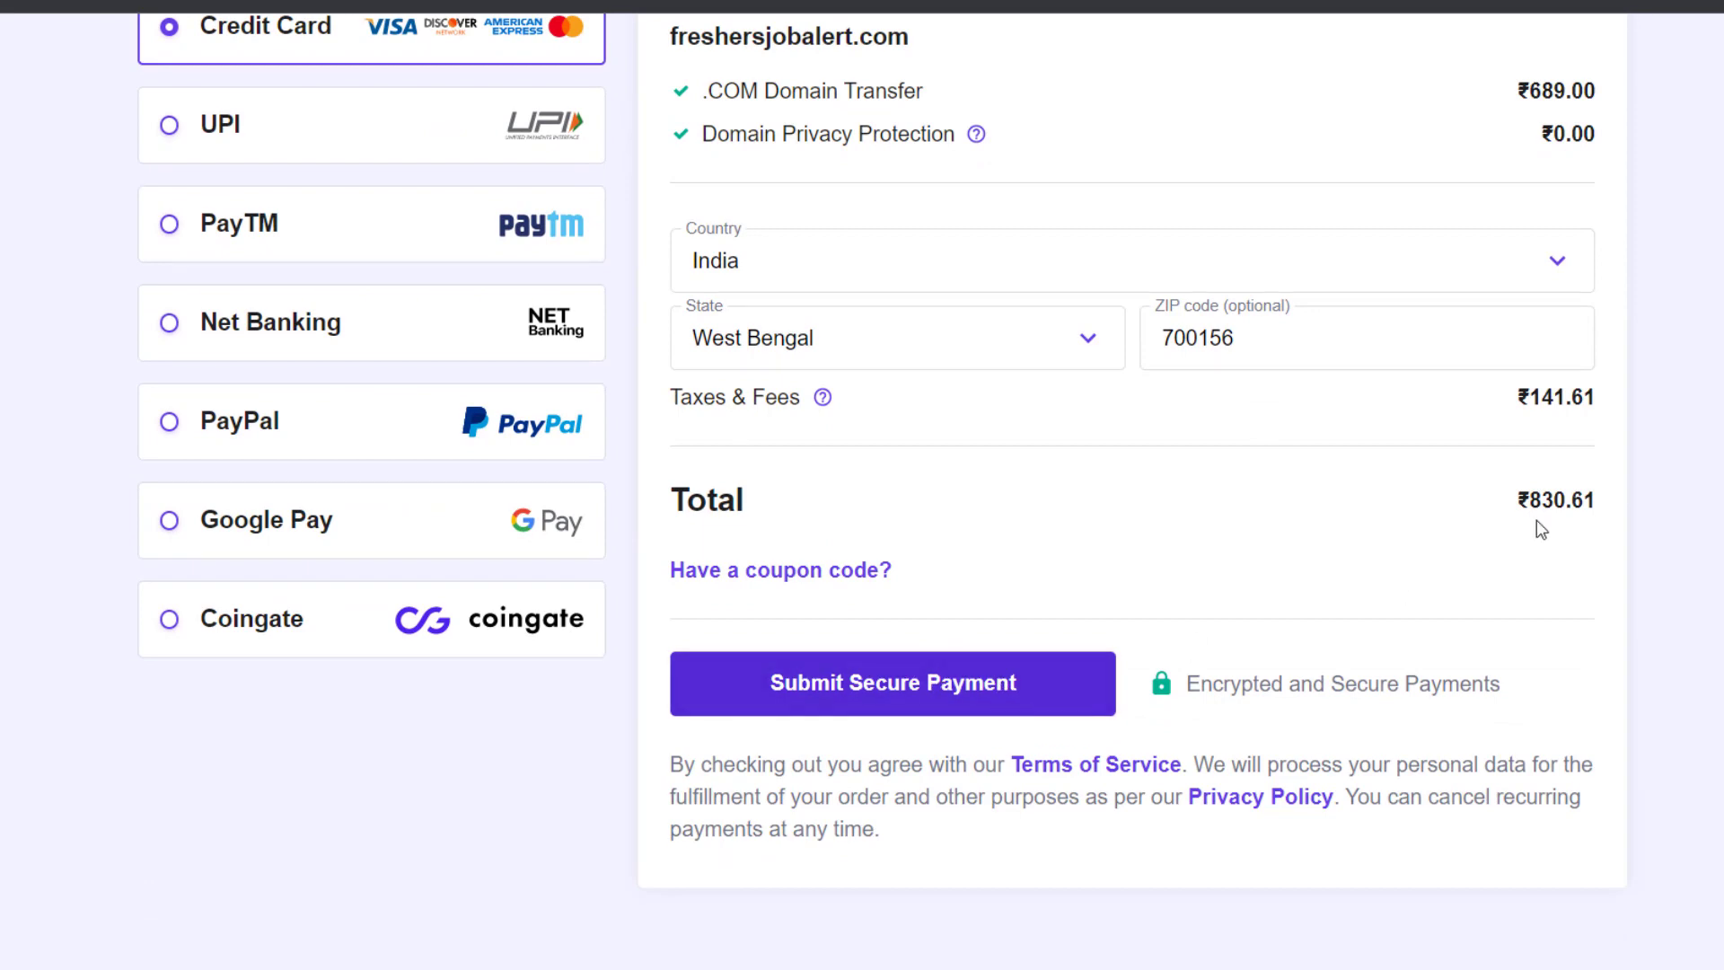
left_click_drag(1518, 499, 1711, 503)
scroll(1667, 474, "up", 2)
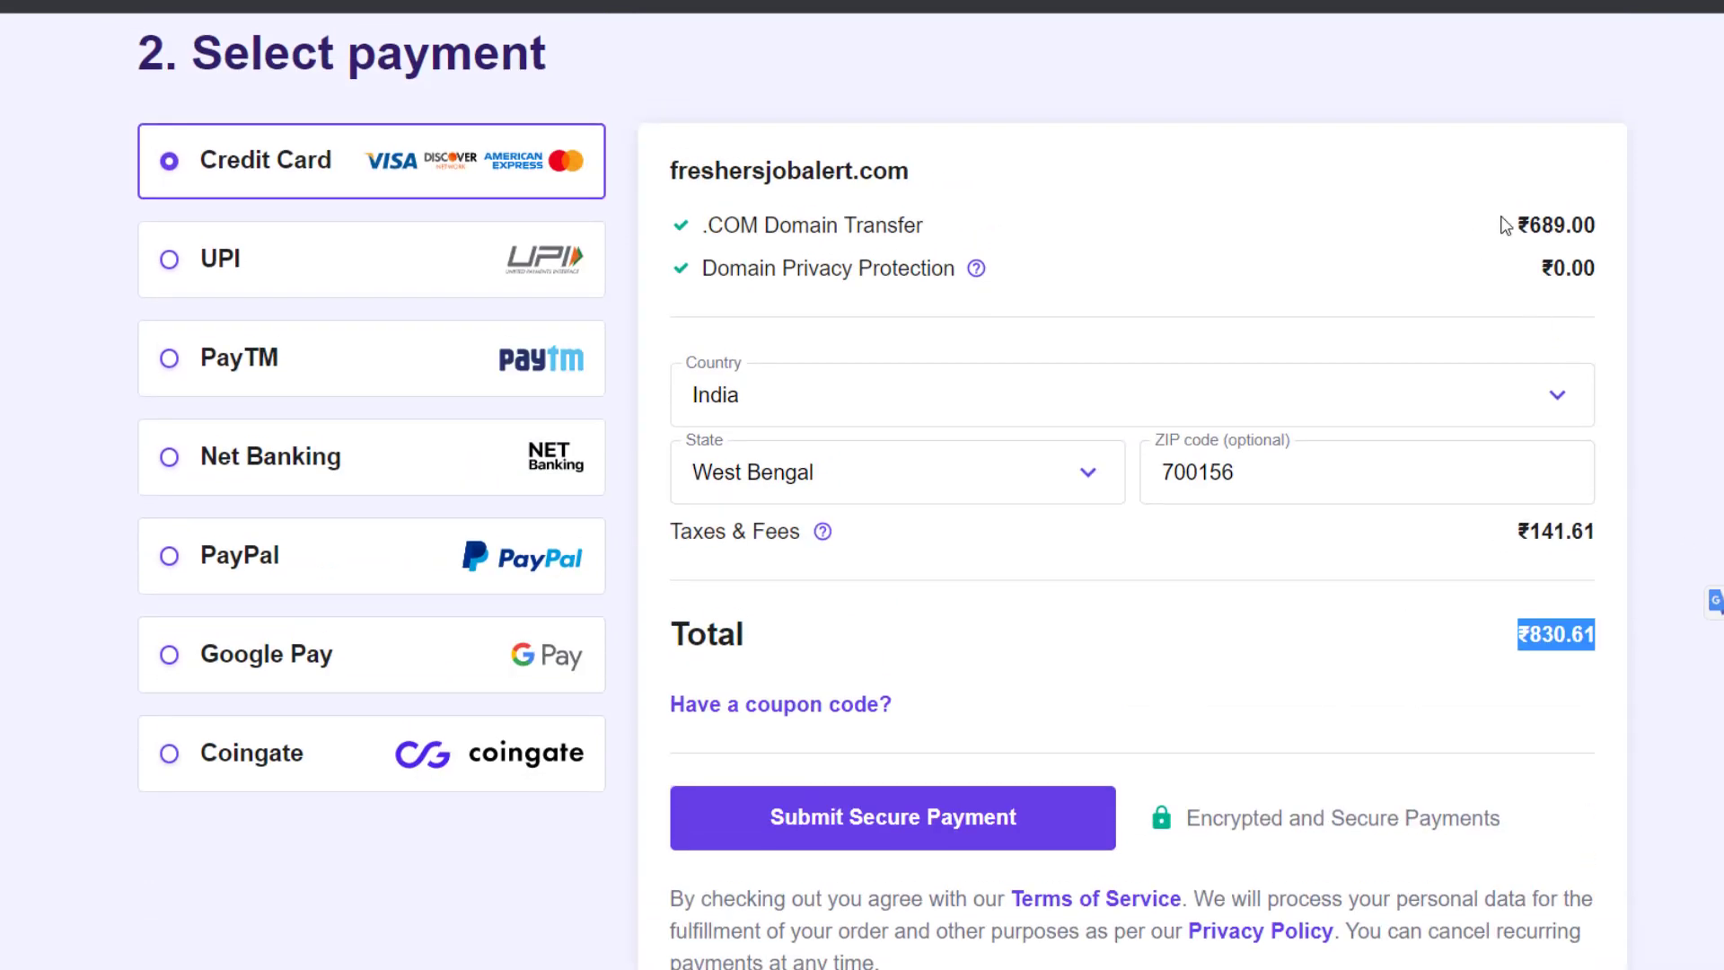
left_click_drag(1506, 225, 1597, 227)
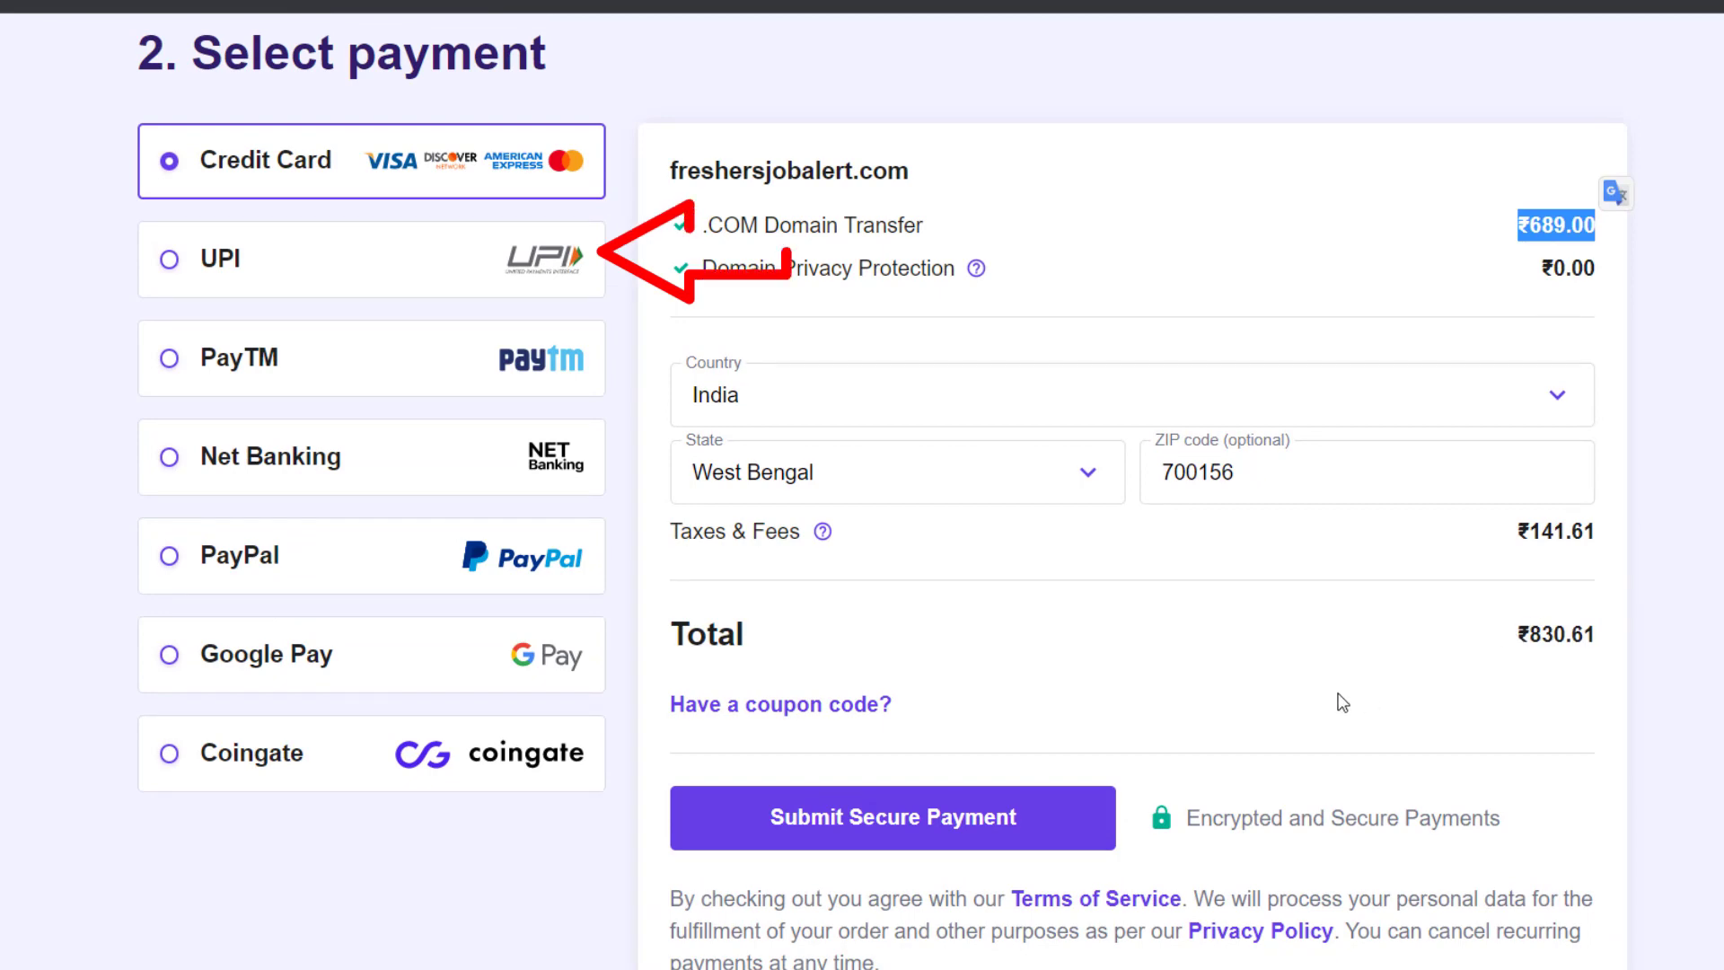
- Choose UPI as the payment method and submit the secure payment for the domain transfer
scroll(1181, 687, "down", 2)
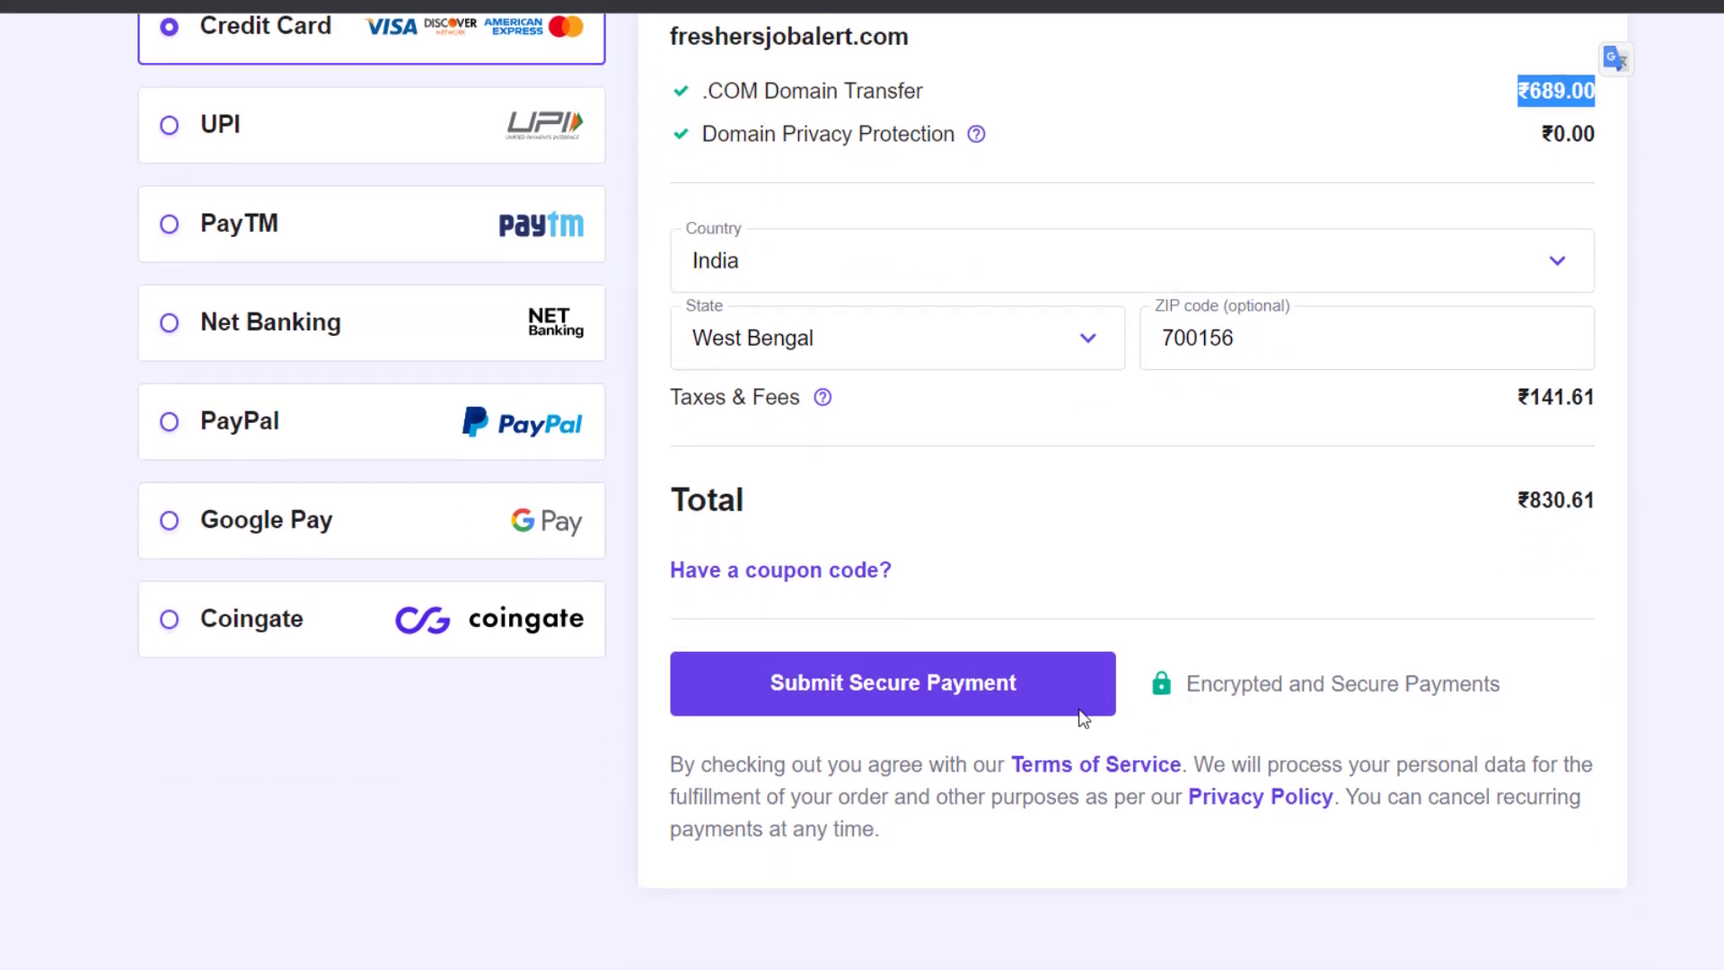
left_click(412, 154)
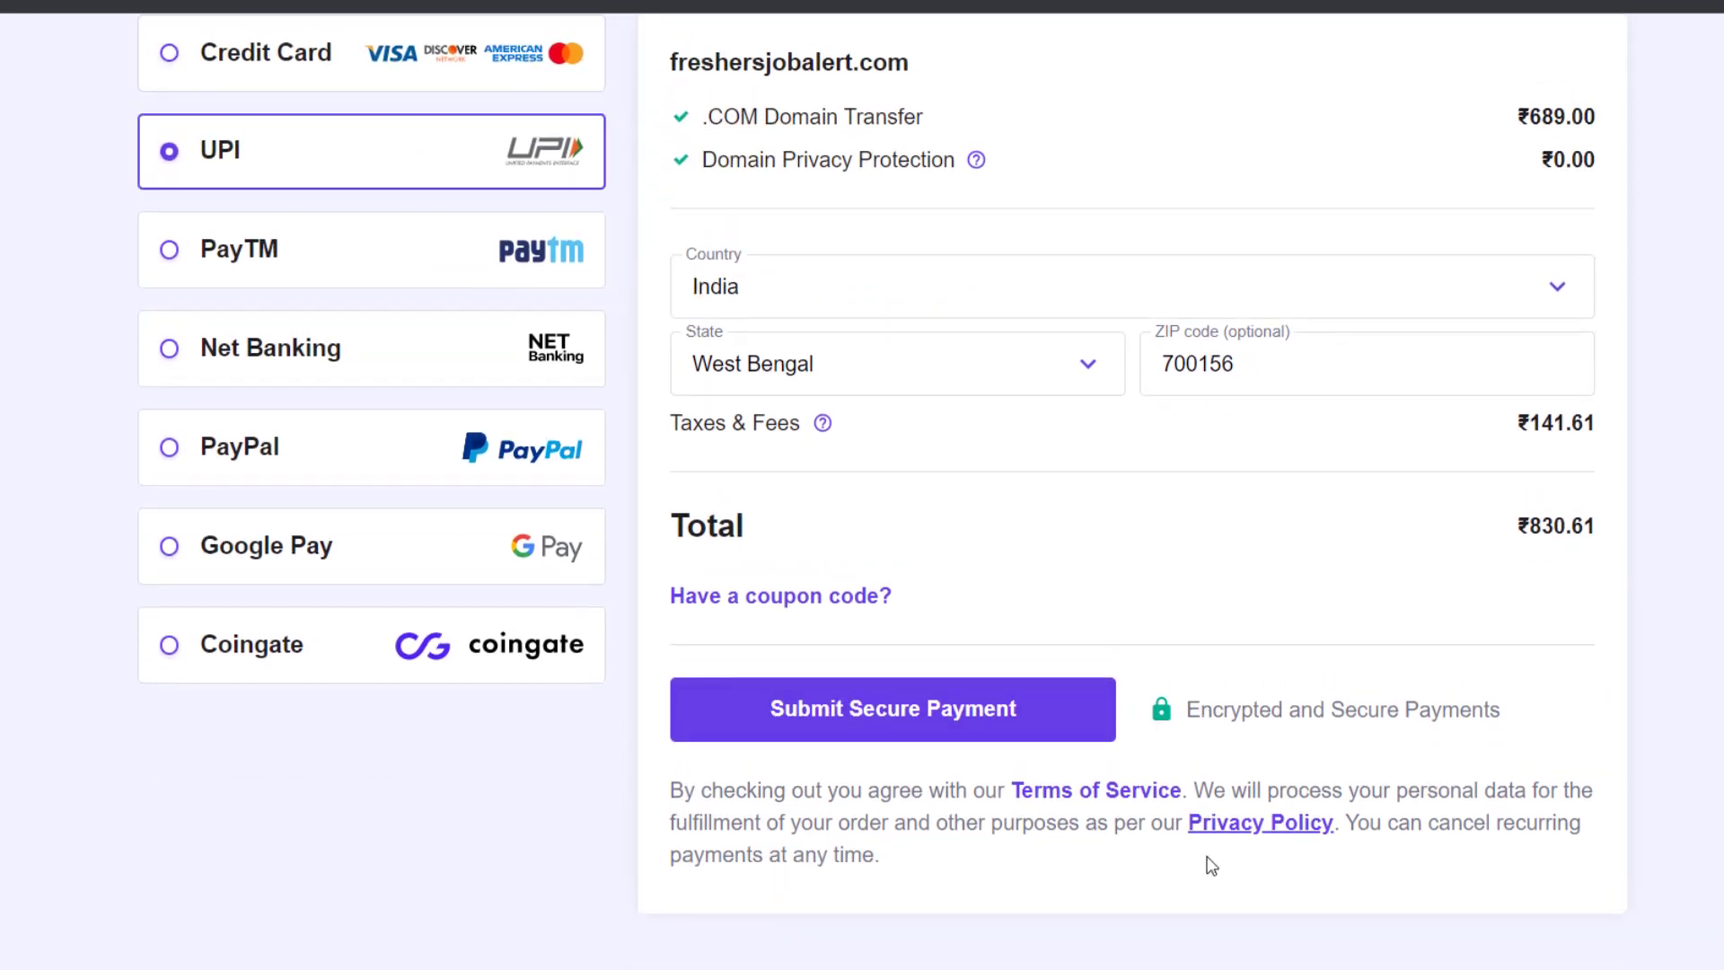
left_click(1022, 735)
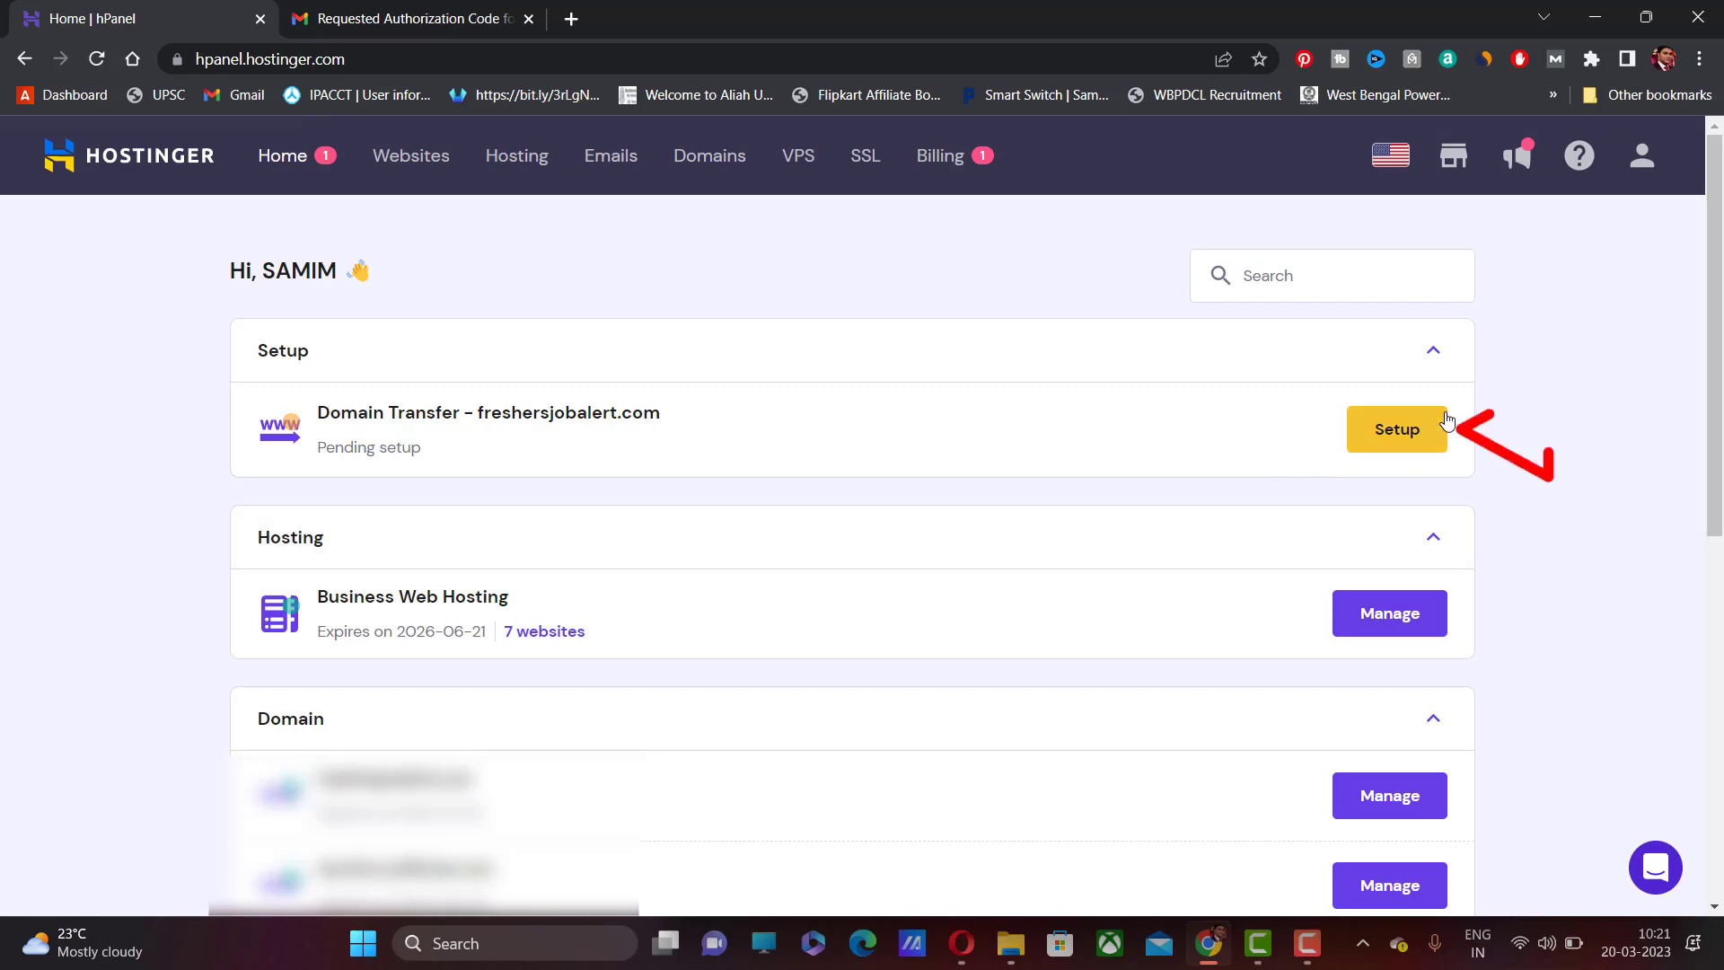
- Start the setup of the pending freshersjobalert.com transfer in hPanel using the existing domain profile
left_click(1424, 429)
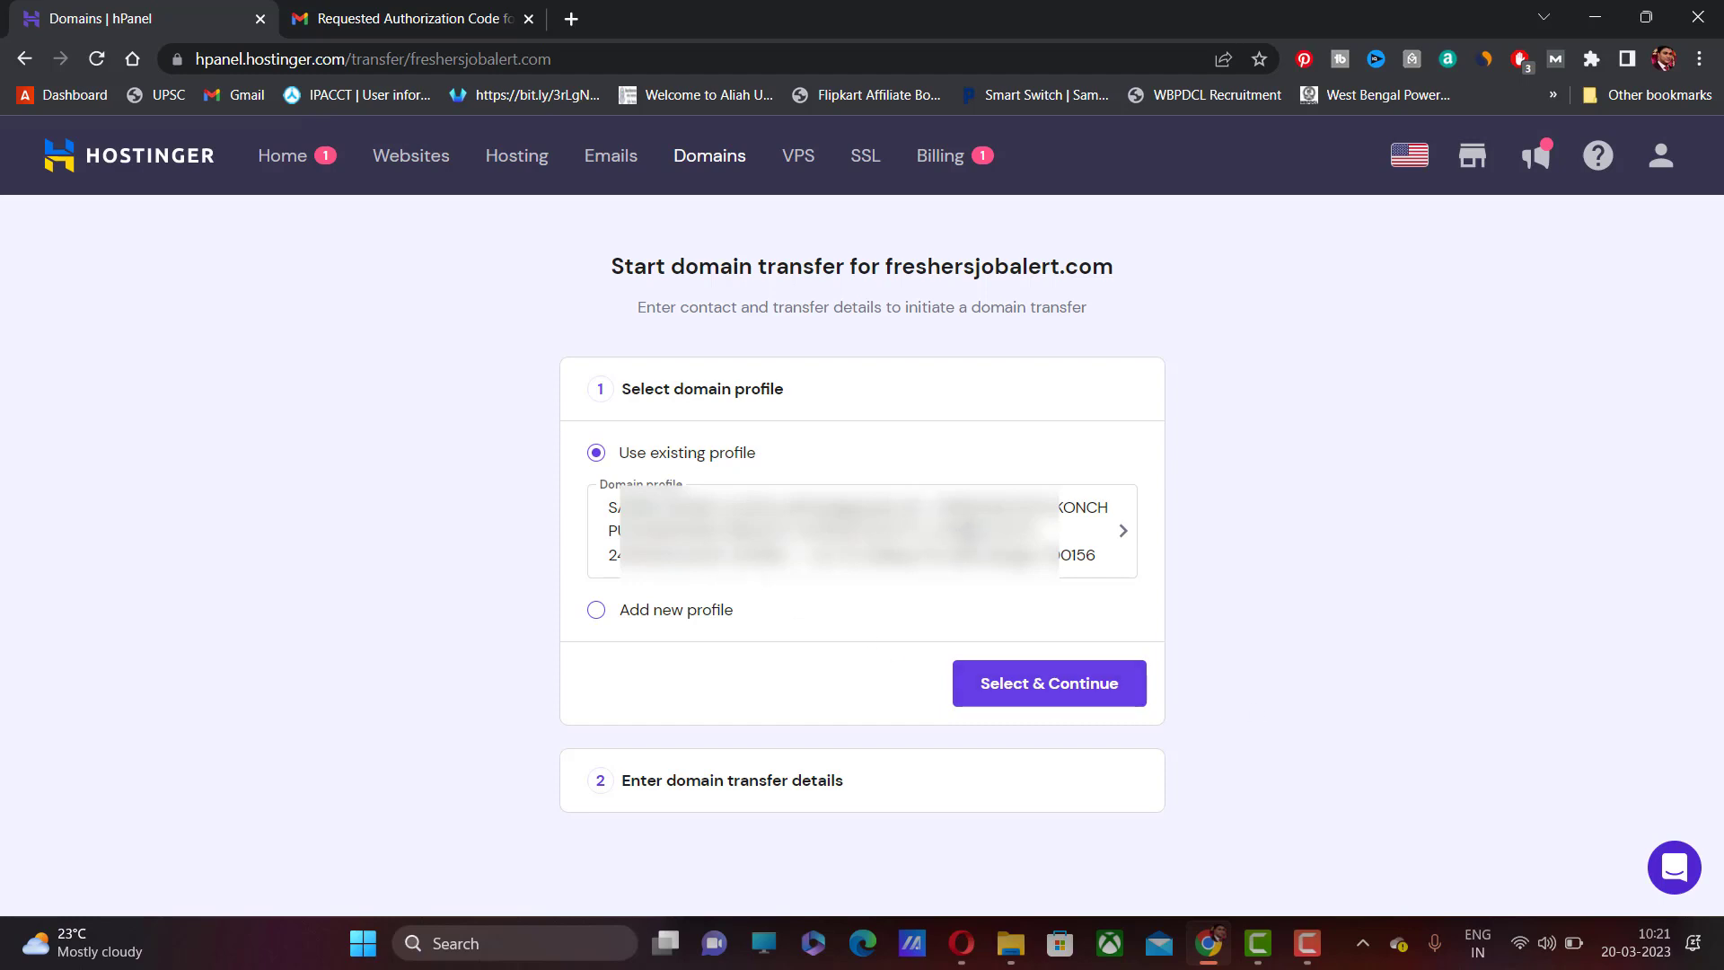
left_click(1090, 689)
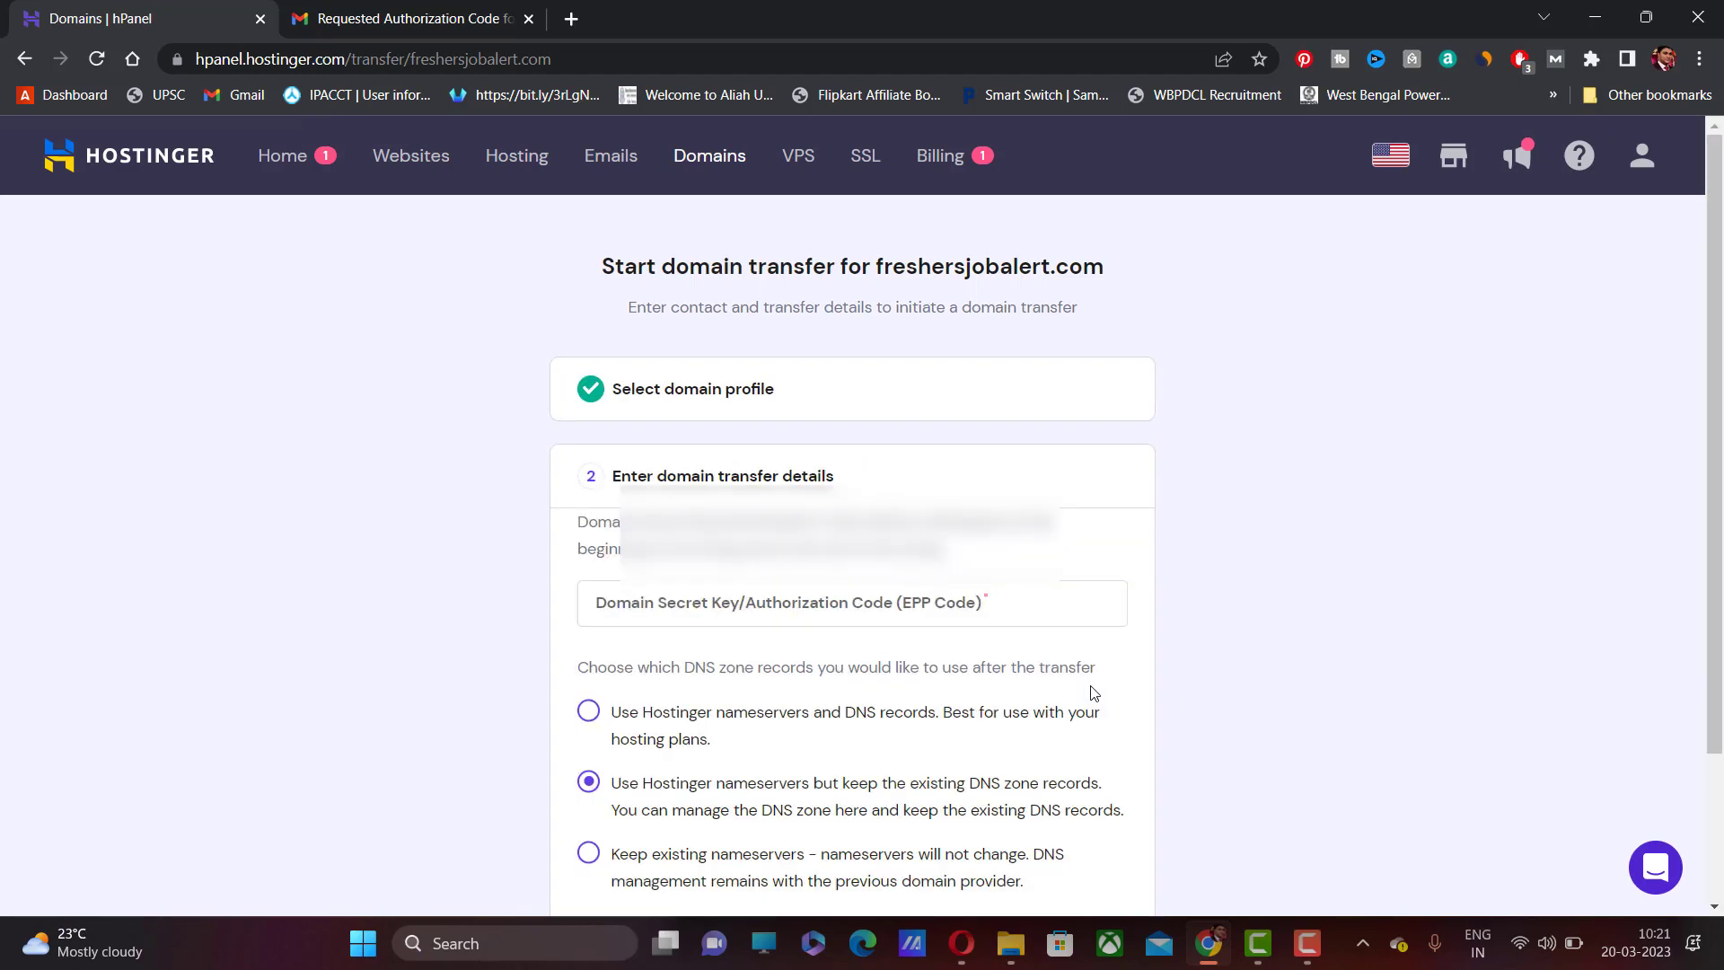
- Copy the authorization code from the Namecheap email in Gmail and paste it into Hostinger's EPP code field for freshersjobalert.com
left_click(863, 603)
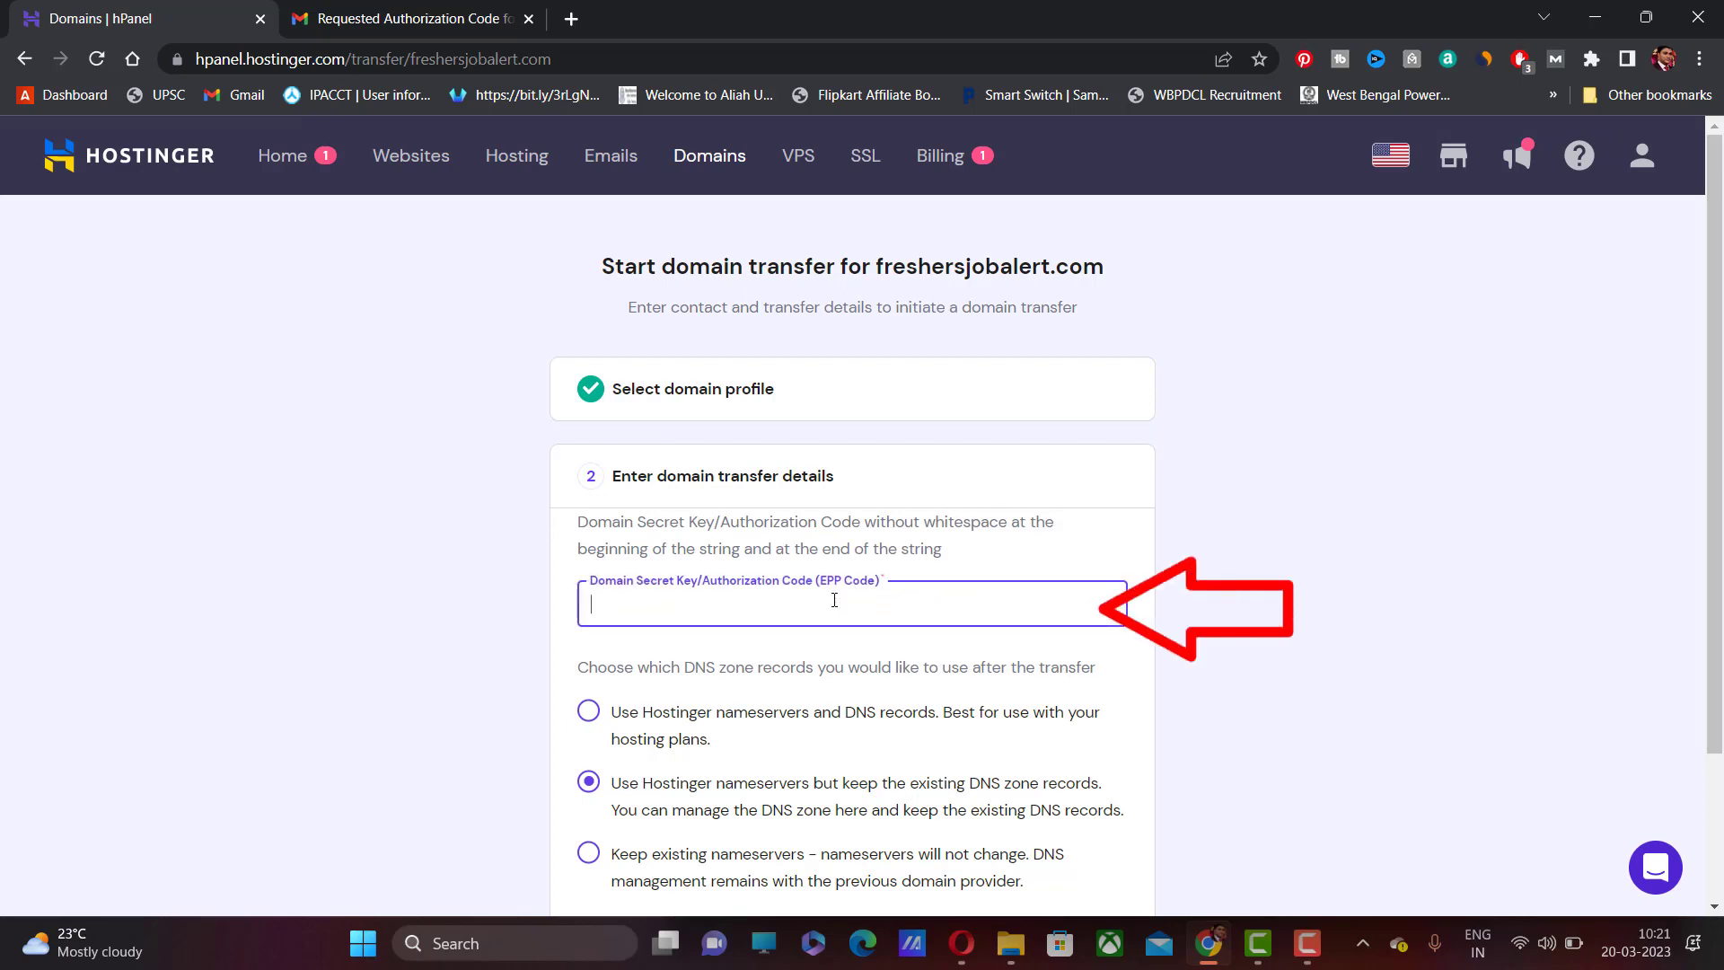
left_click(451, 11)
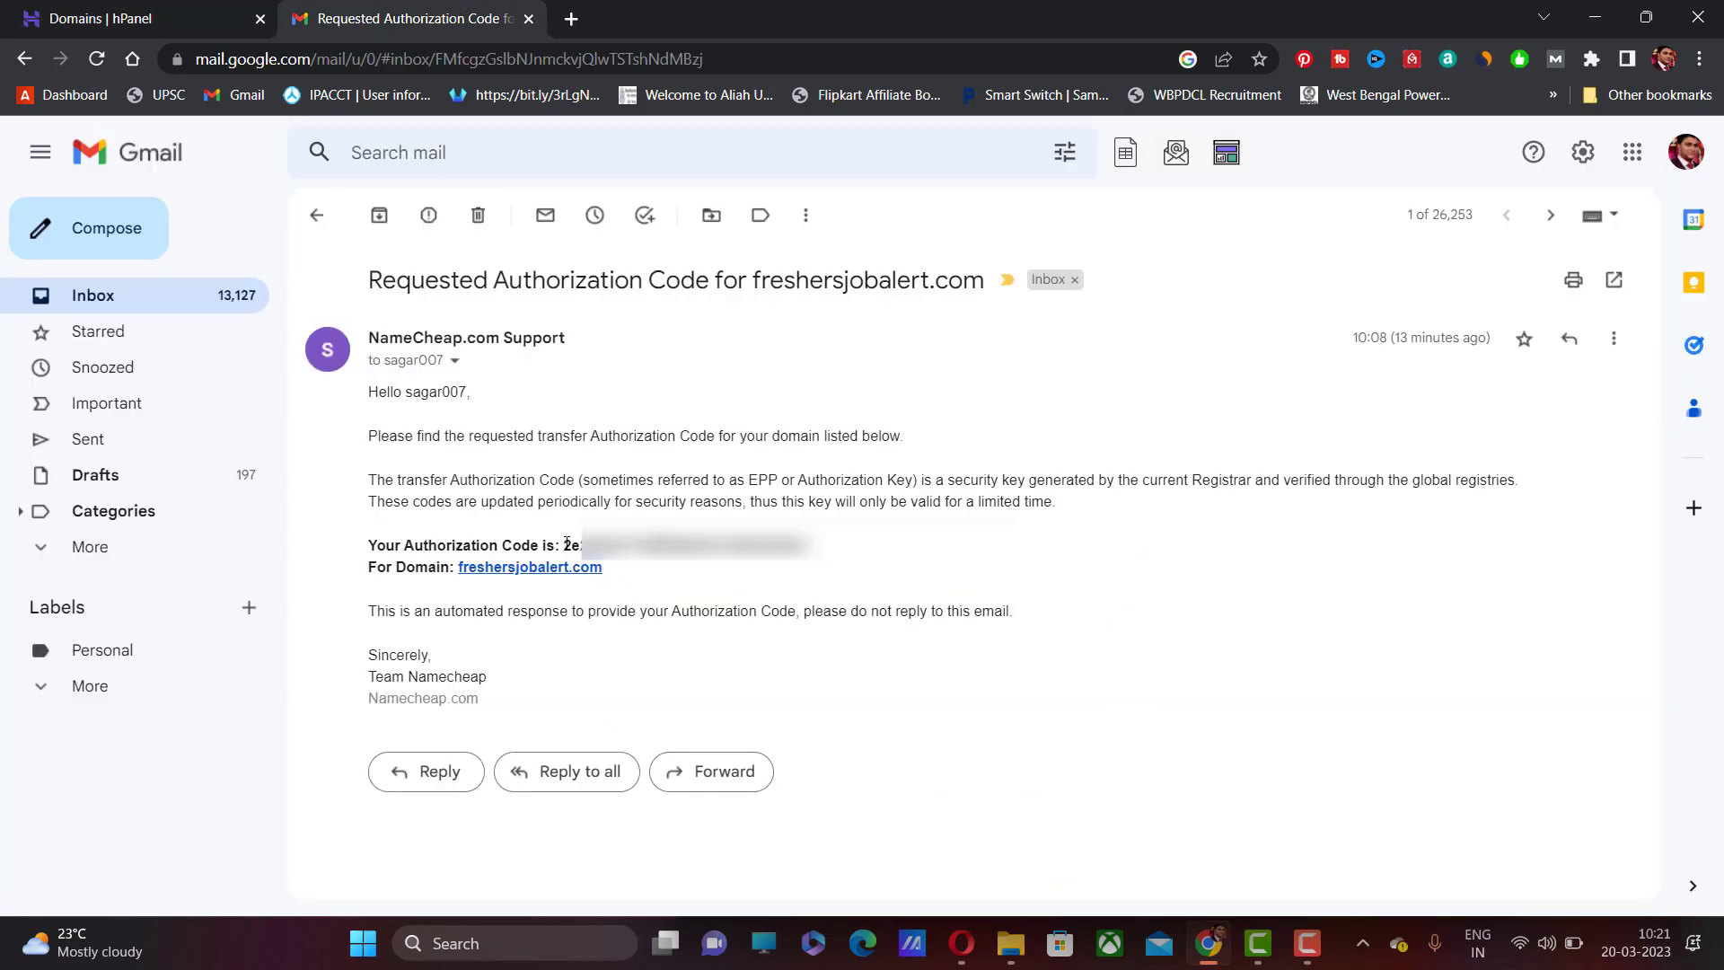
left_click_drag(566, 545, 813, 545)
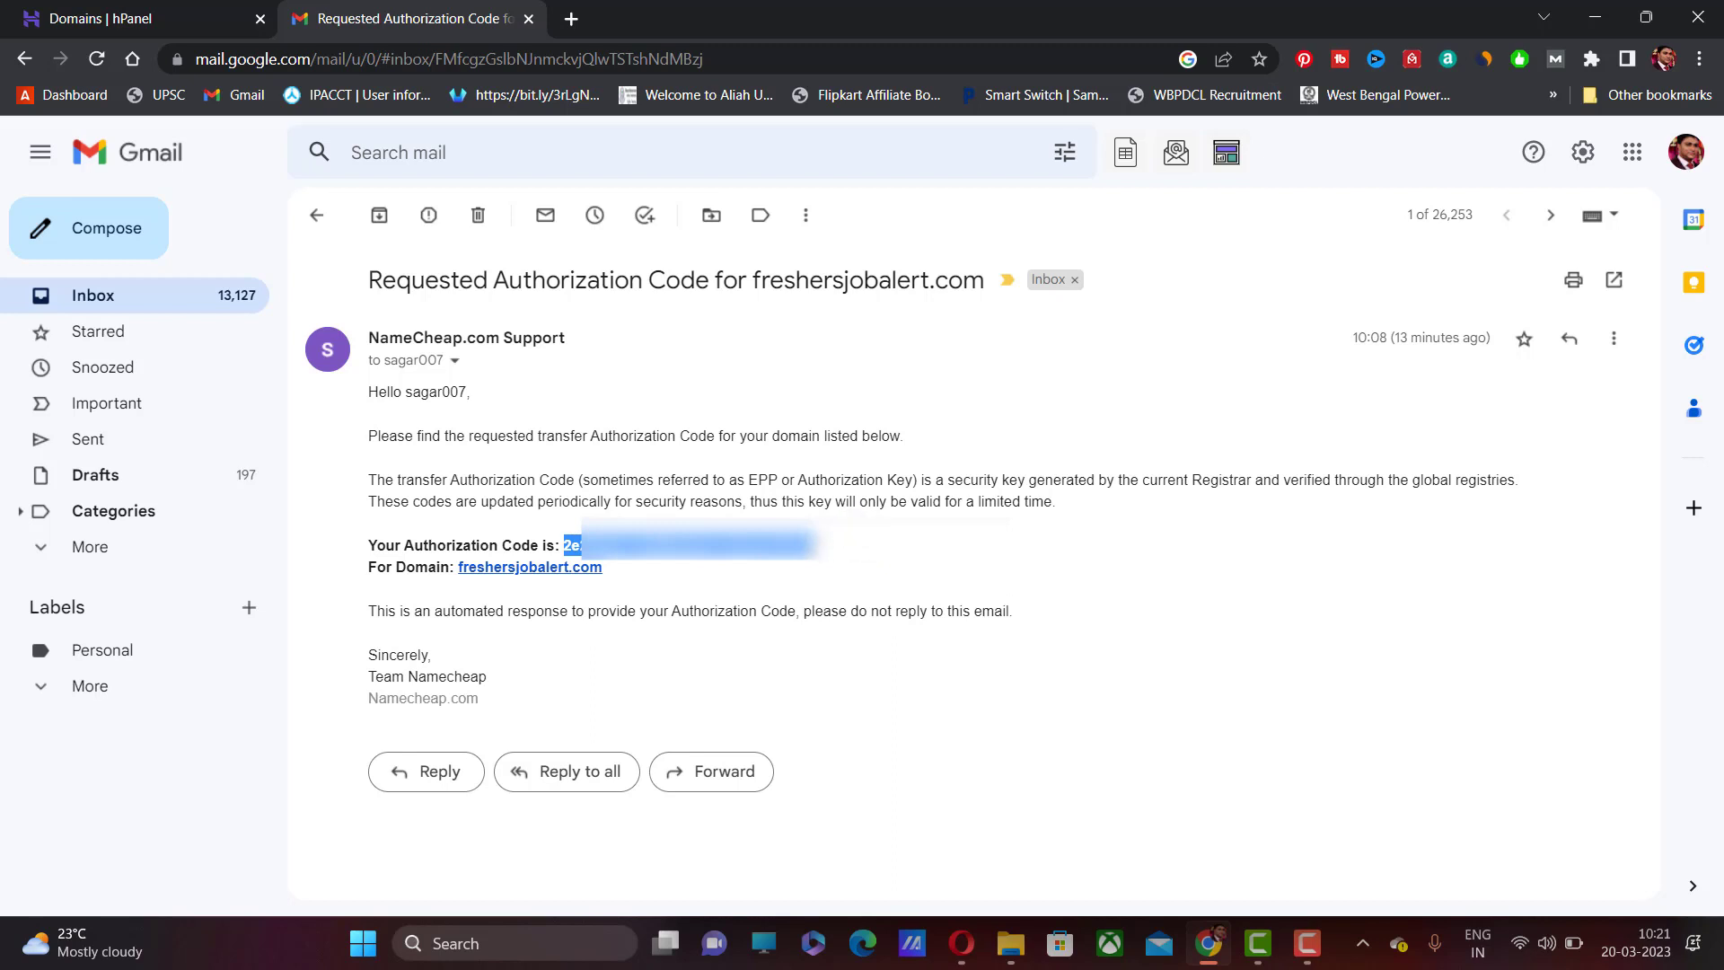
right_click(795, 528)
left_click(831, 562)
left_click(144, 18)
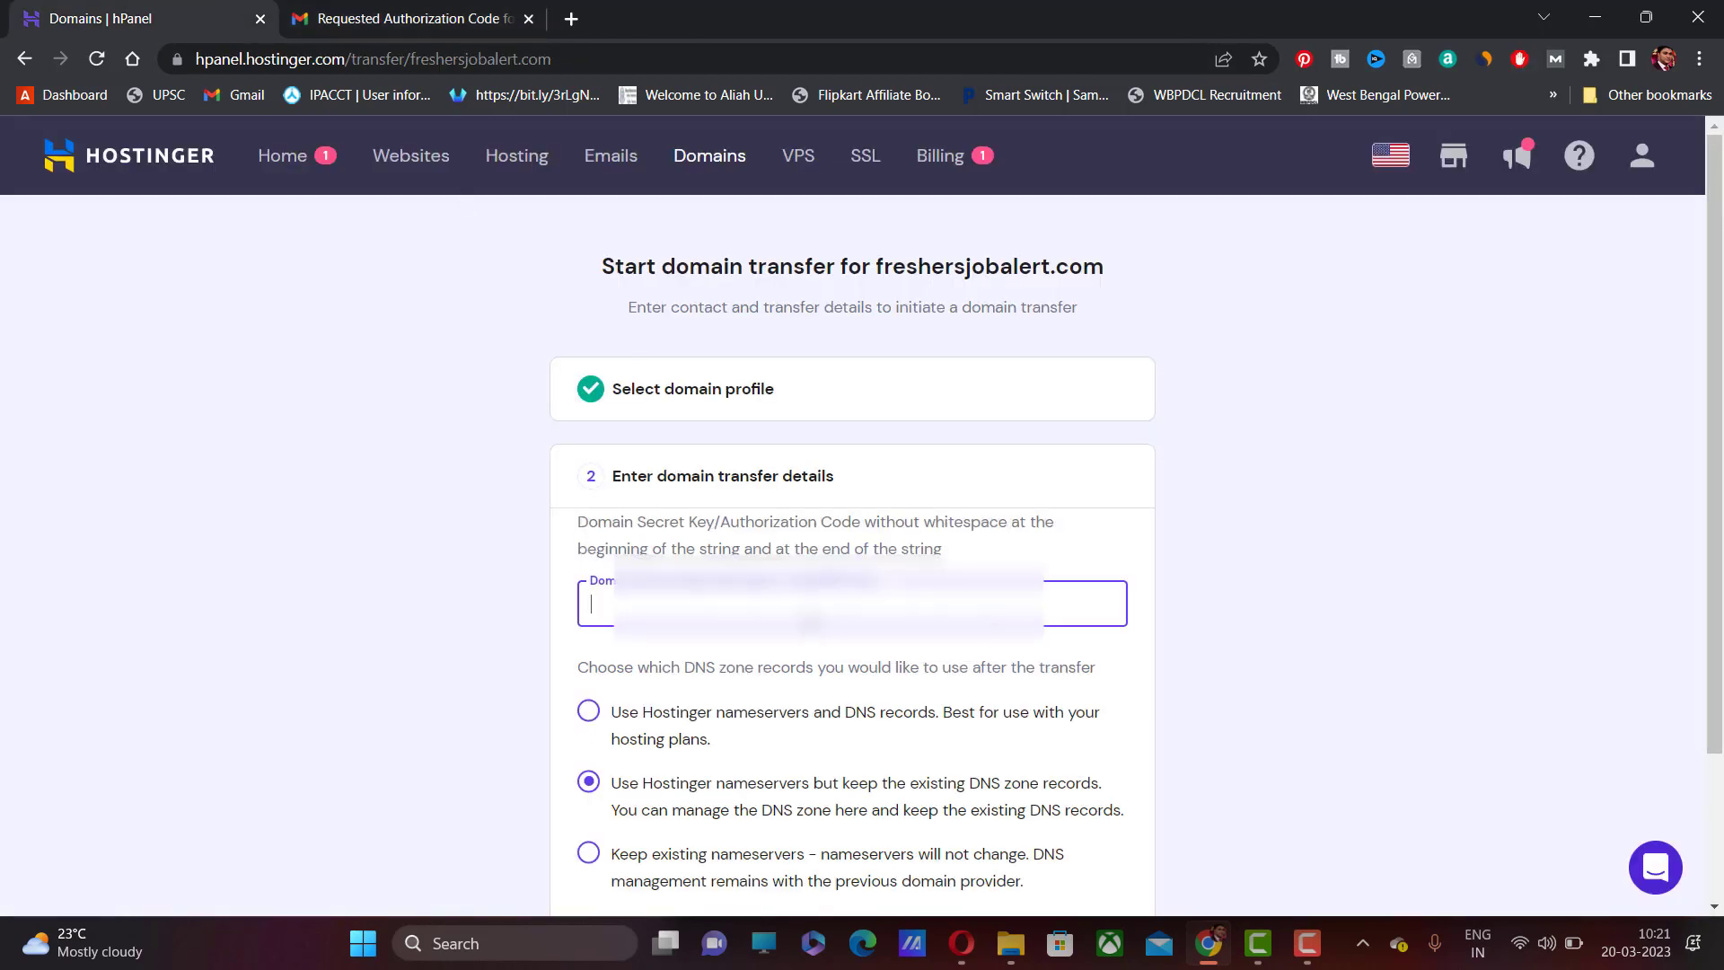
key("ctrl+v")
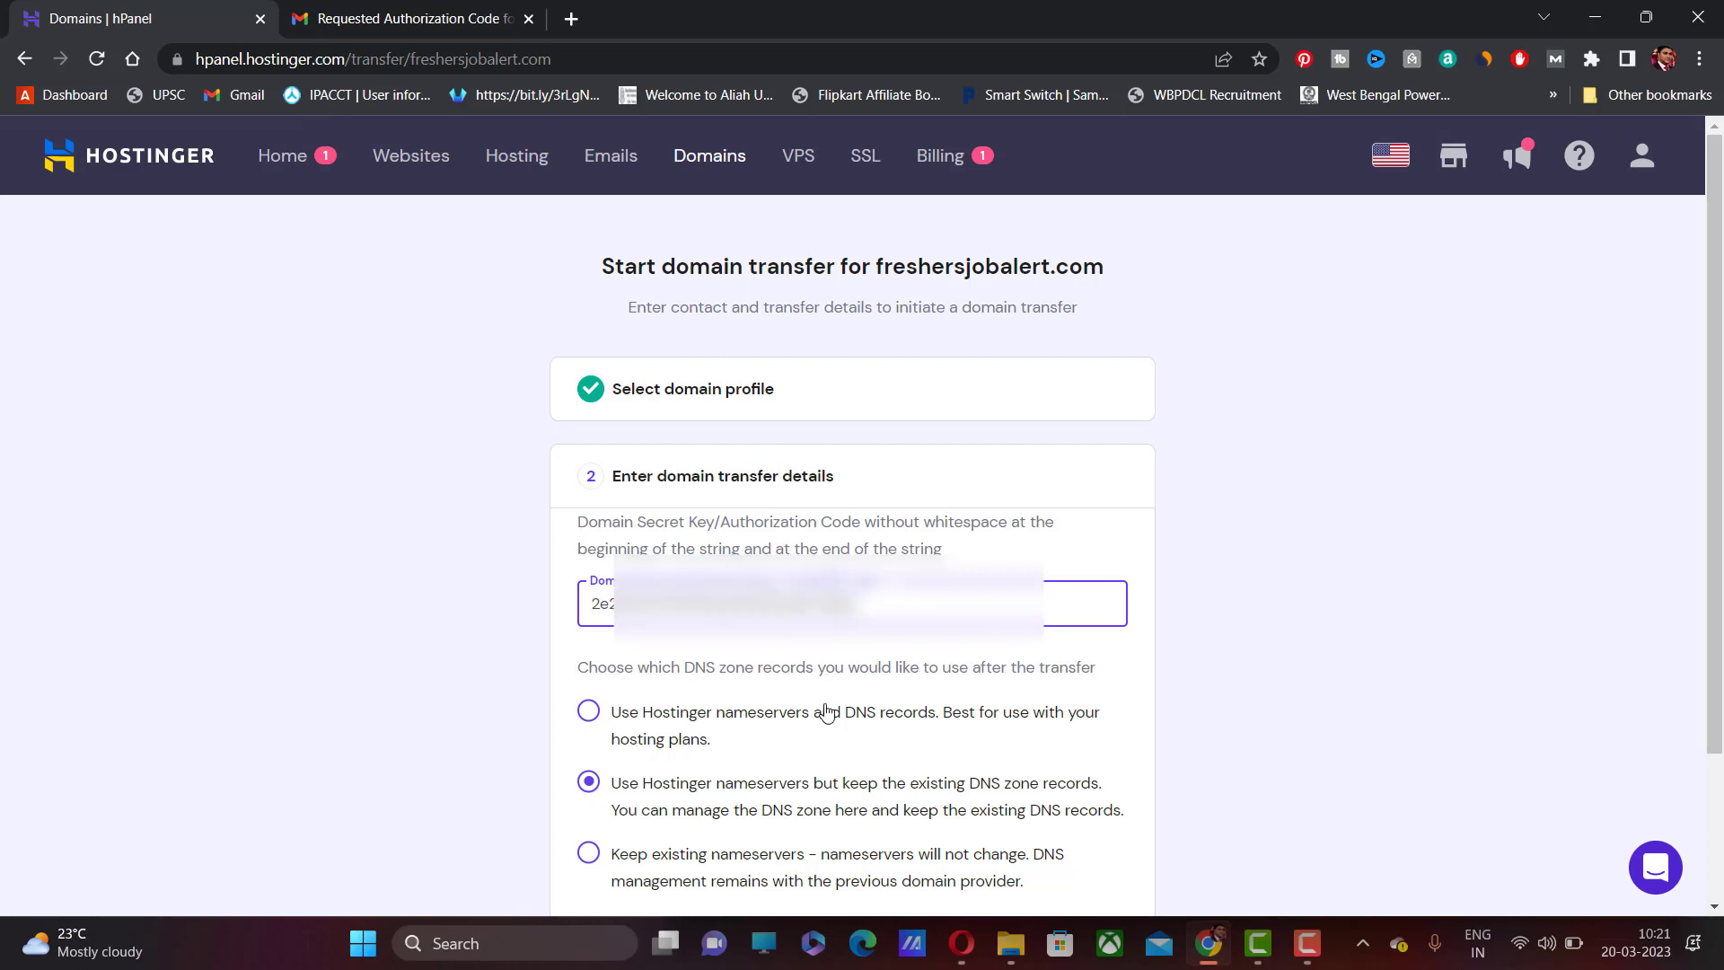
- Choose to keep the existing nameservers, submit the freshersjobalert.com transfer and continue past the completion page
scroll(827, 712, "down", 2)
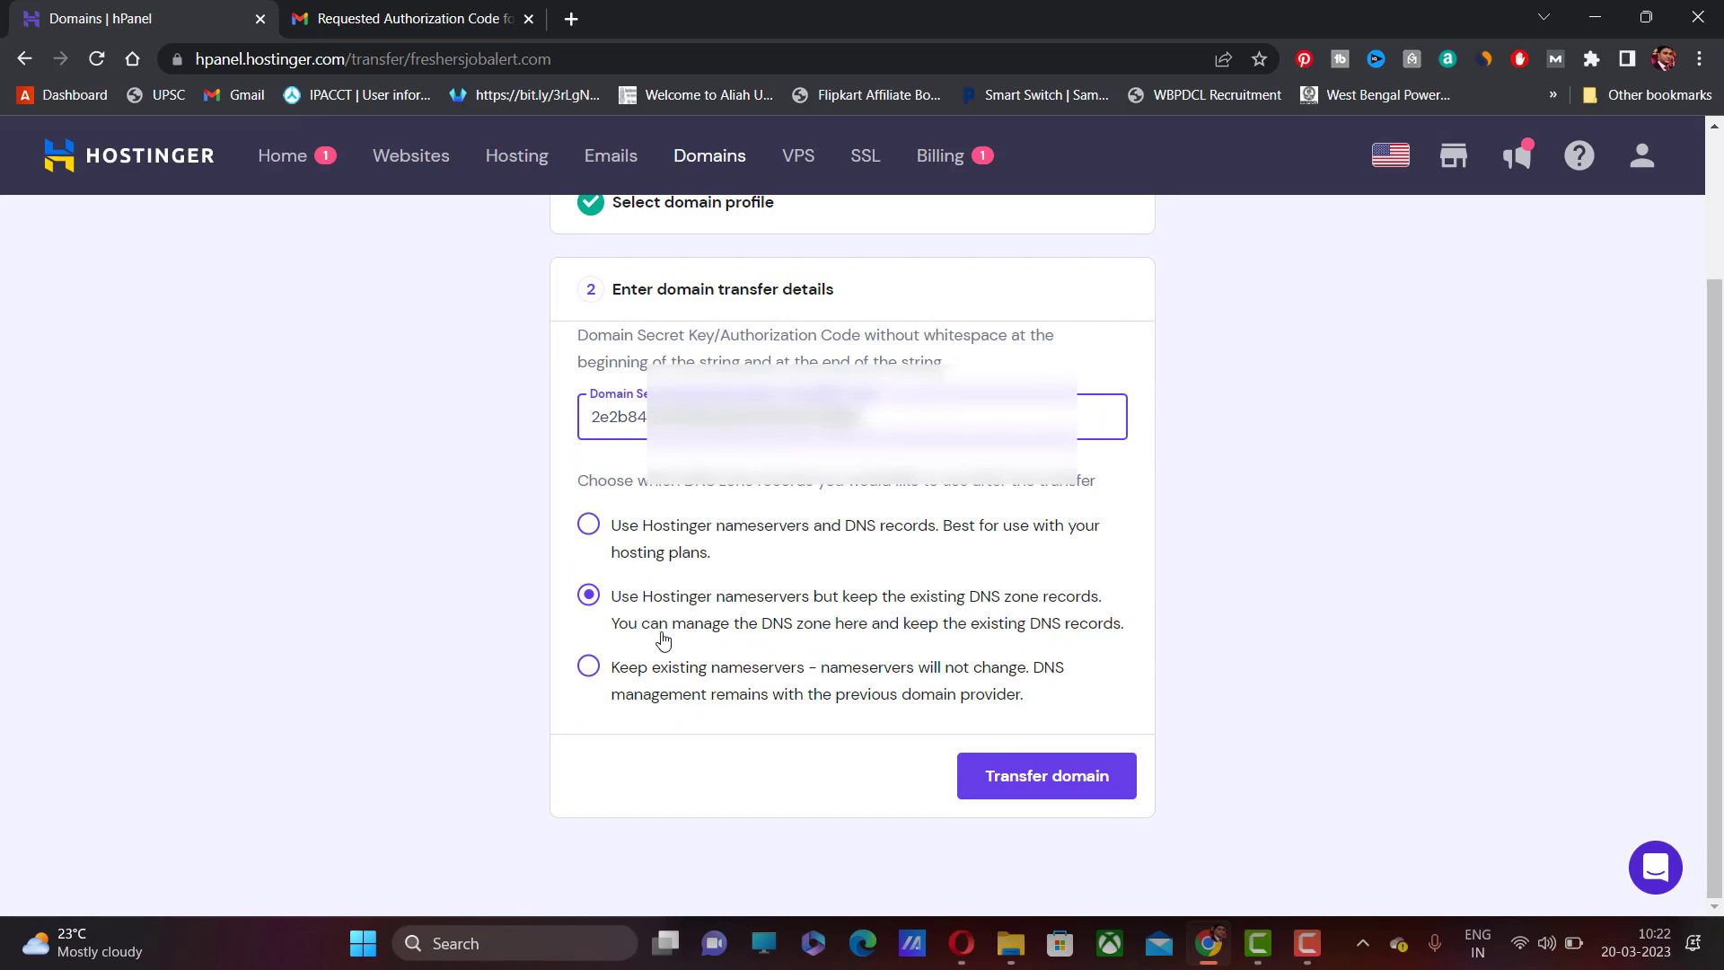
left_click(925, 648)
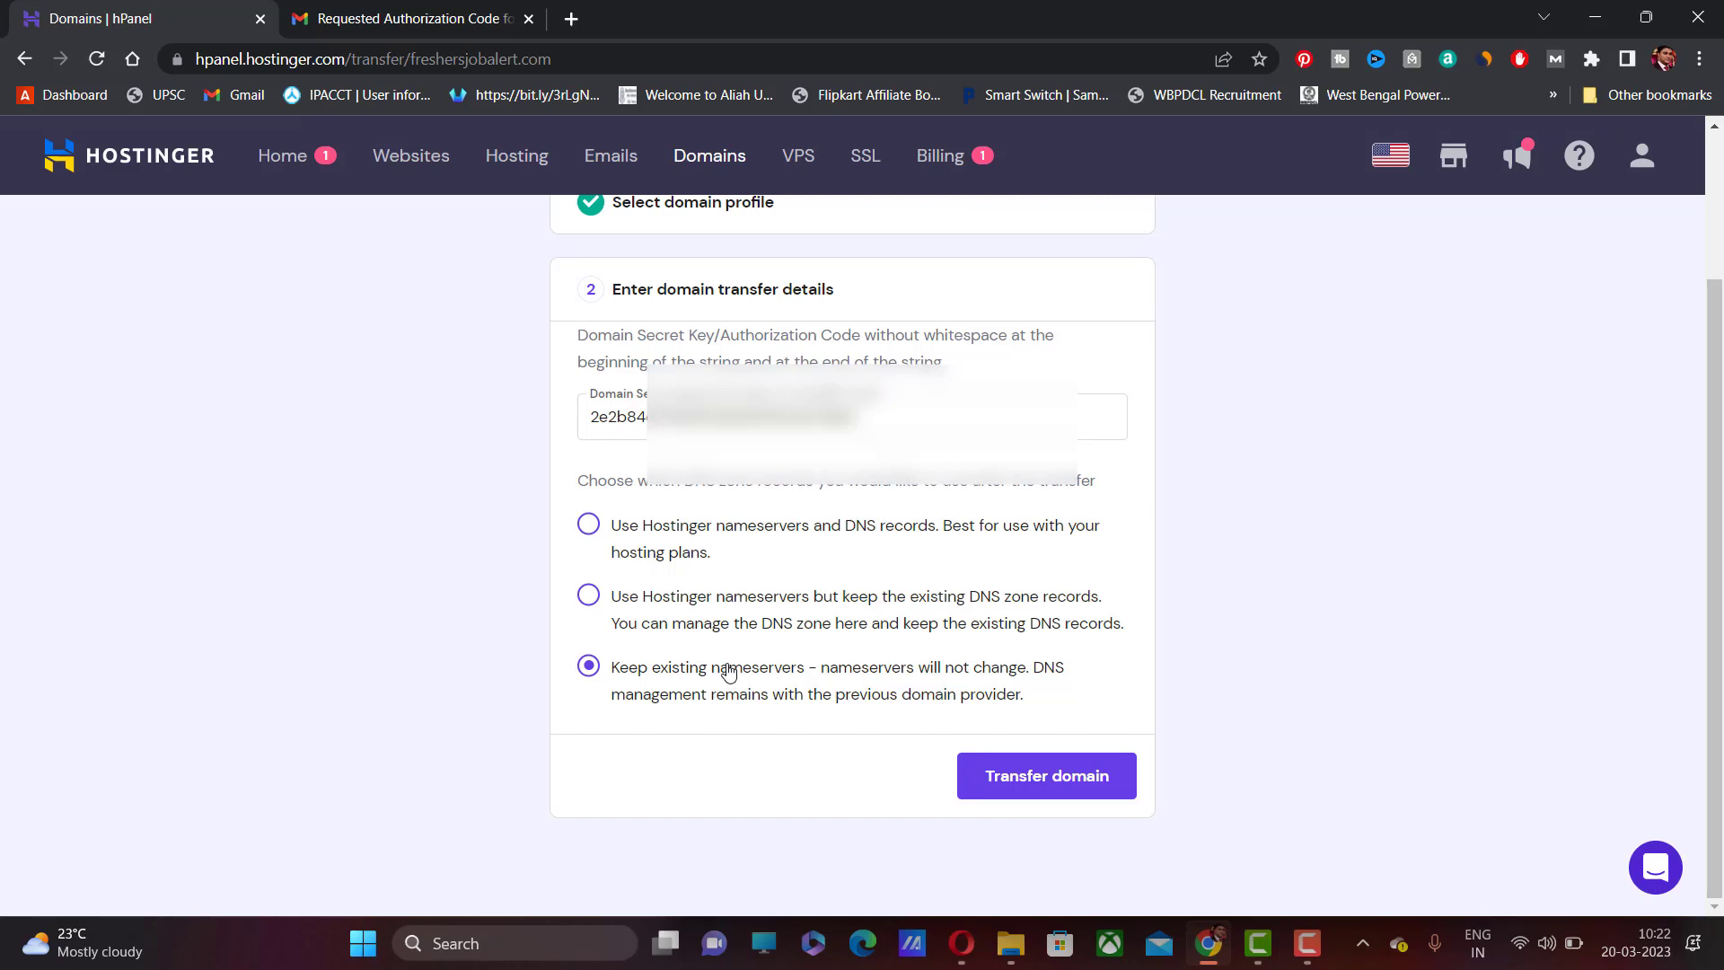
left_click(1004, 785)
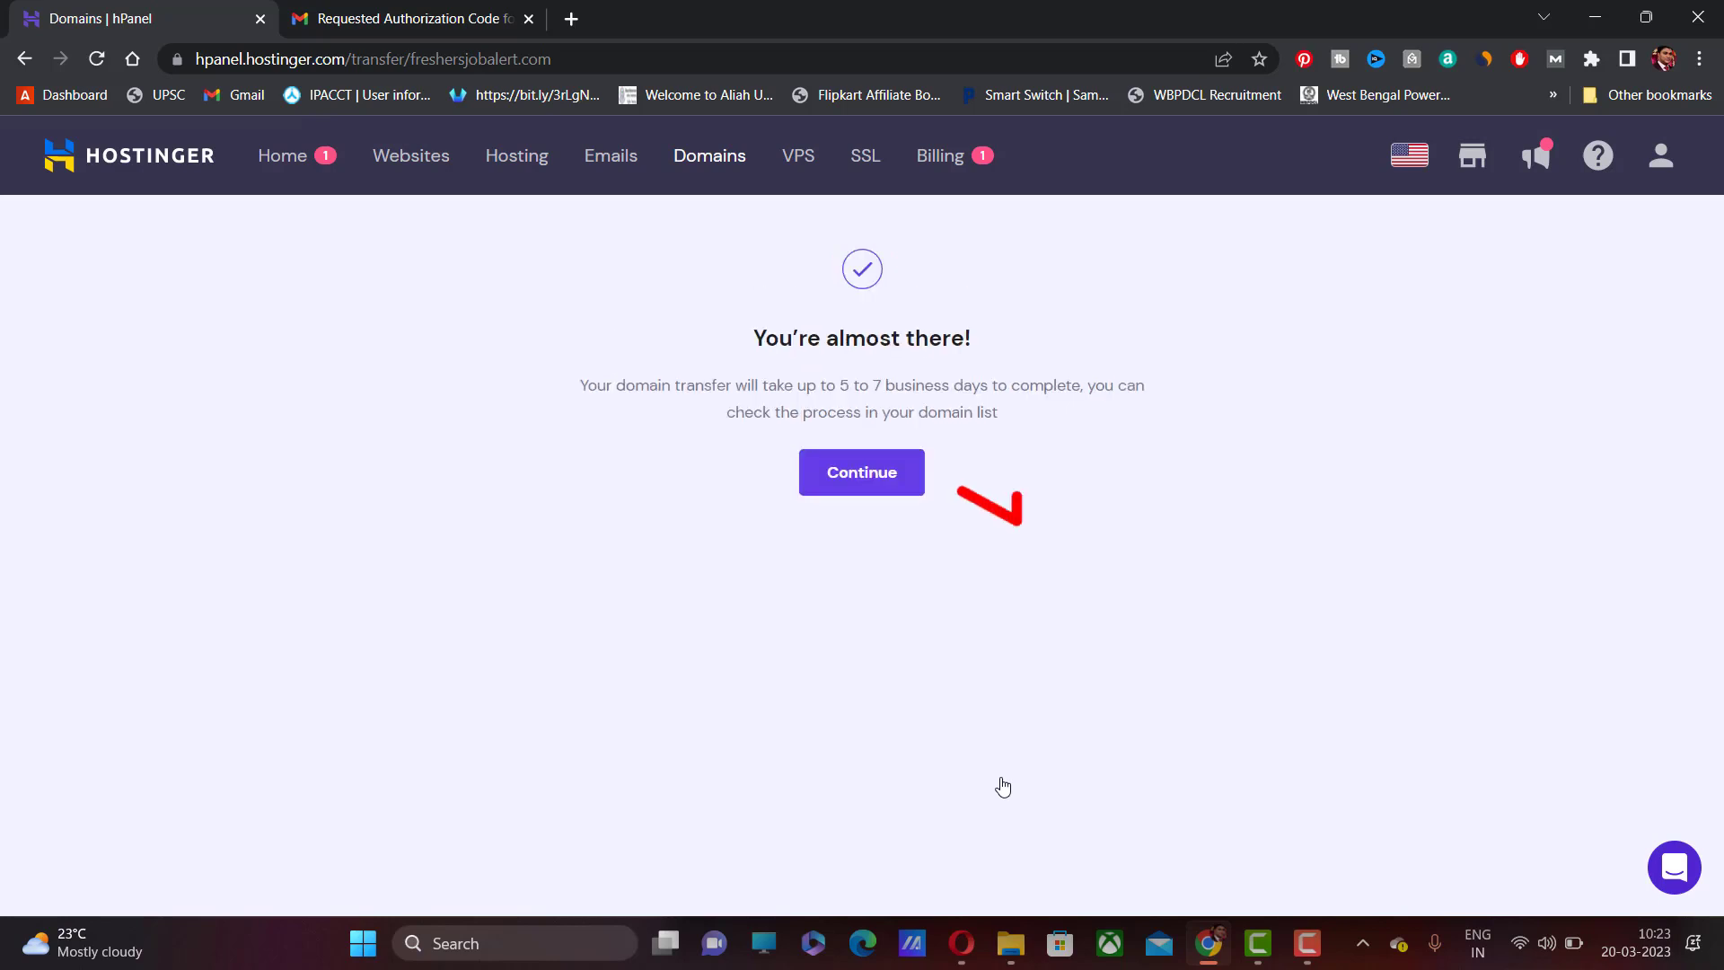
left_click(862, 474)
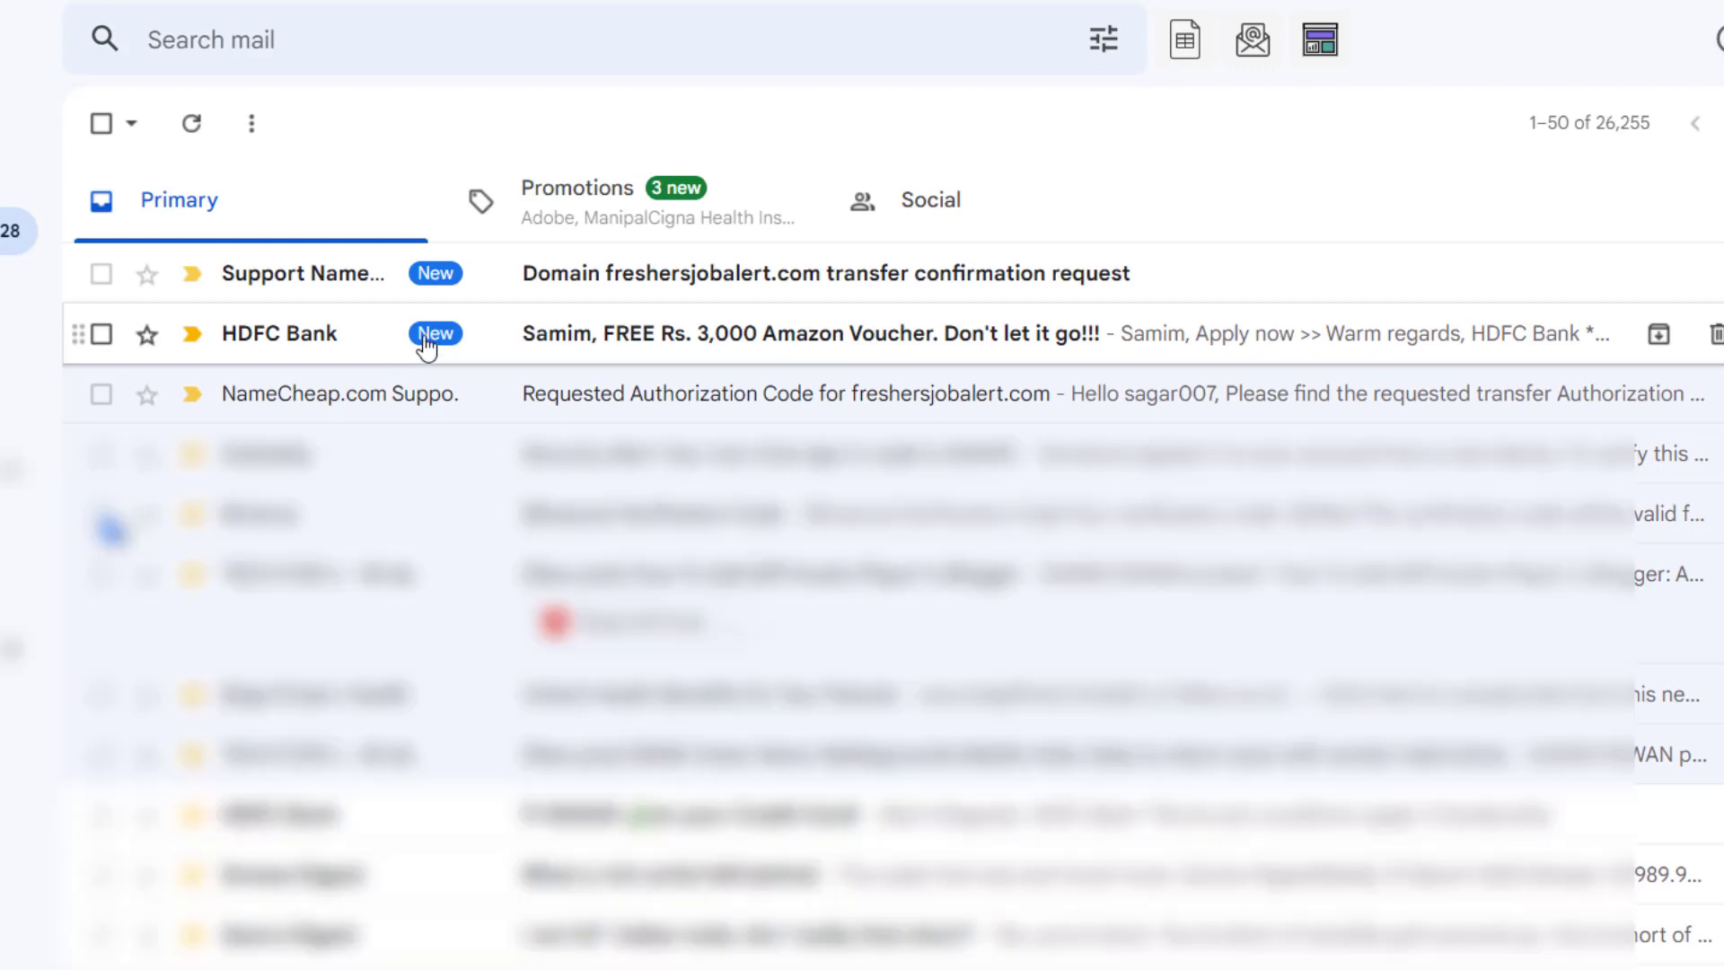
- Open Namecheap's transfer confirmation request email in Gmail, follow its link to speed up the transfer and approve the request
left_click(544, 299)
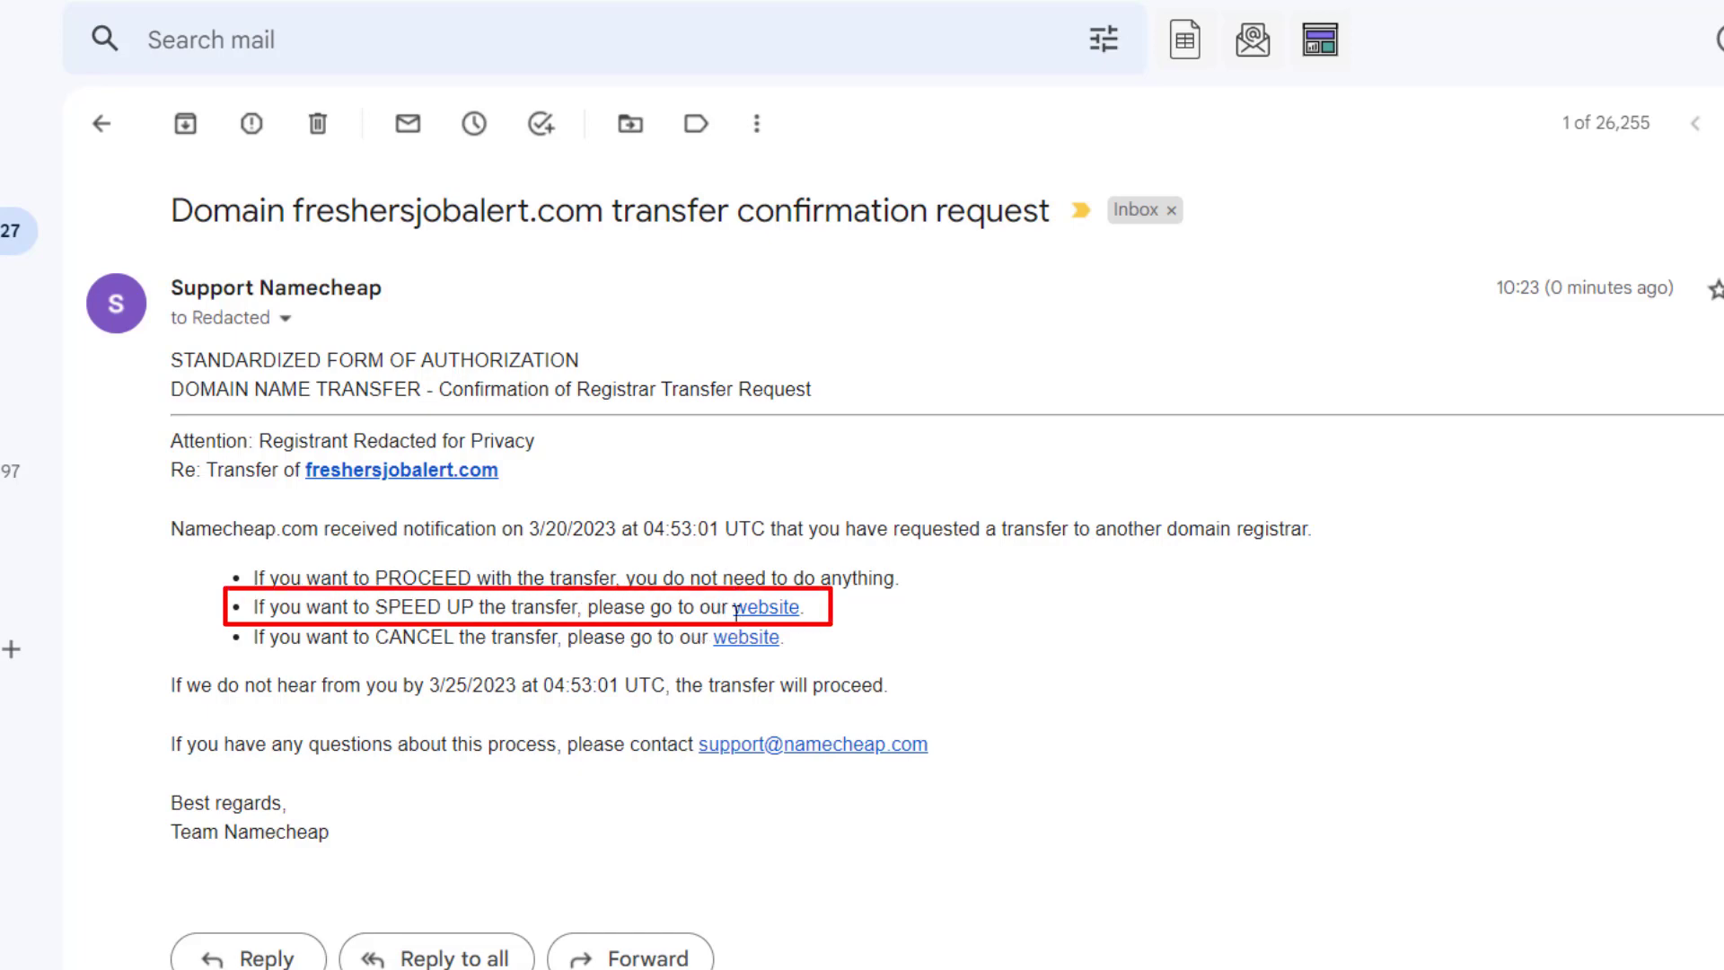
right_click(784, 615)
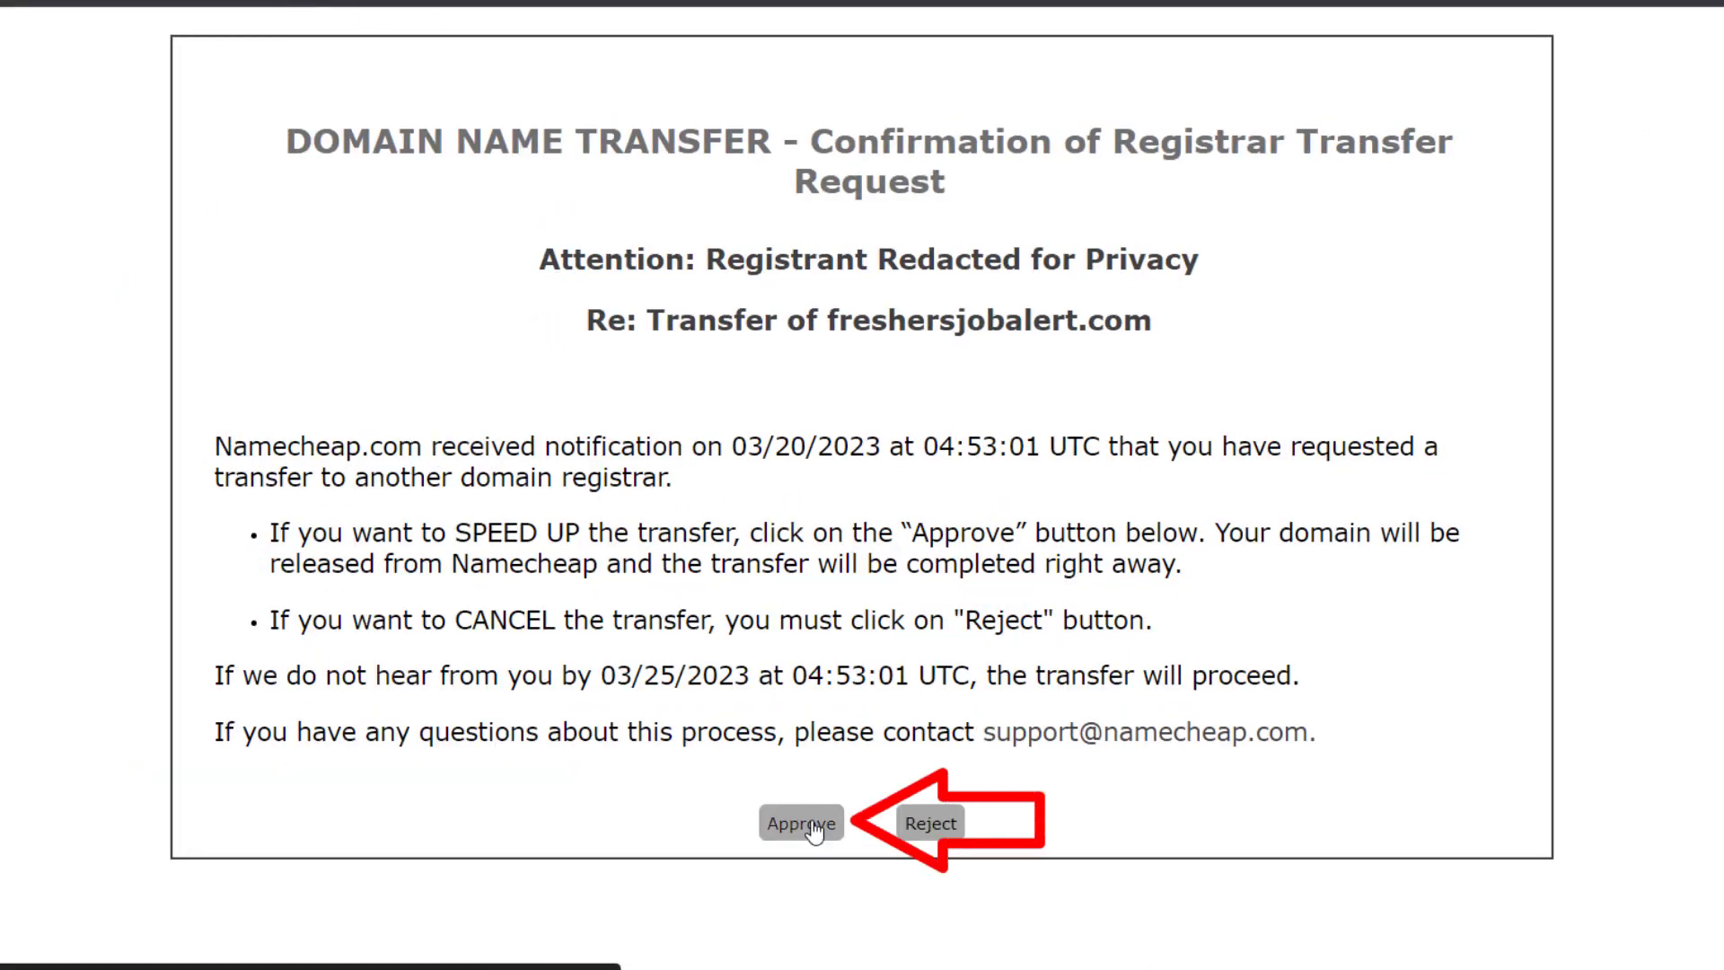
left_click(802, 823)
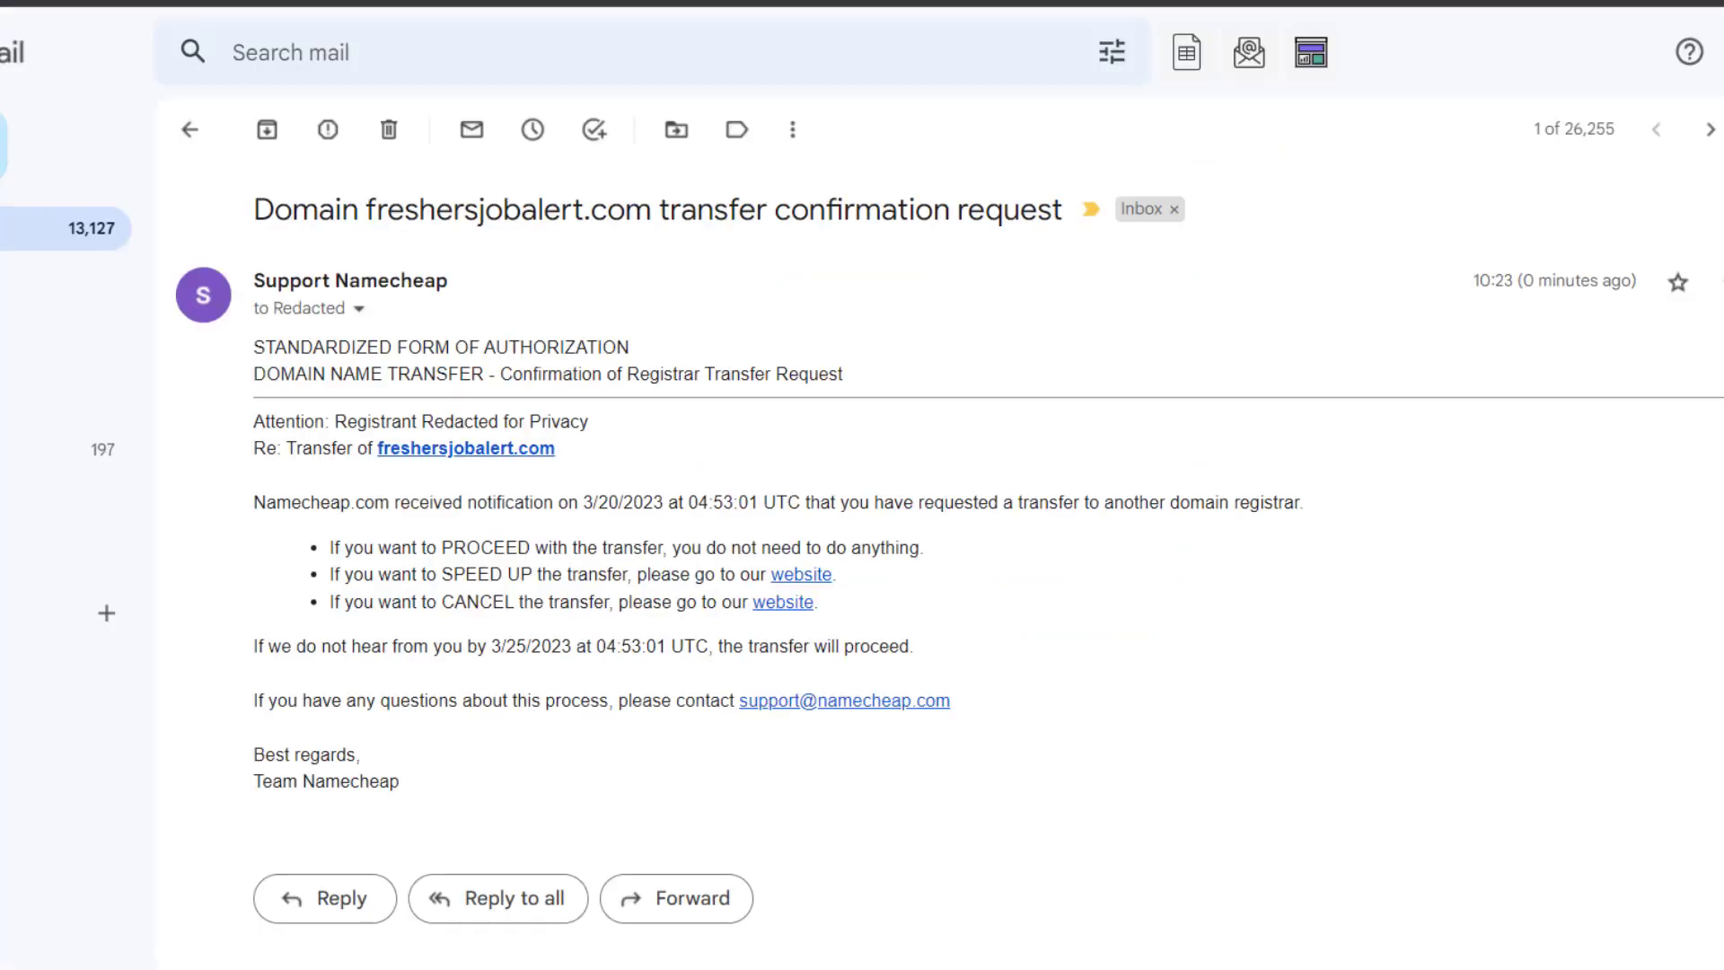
left_click(190, 131)
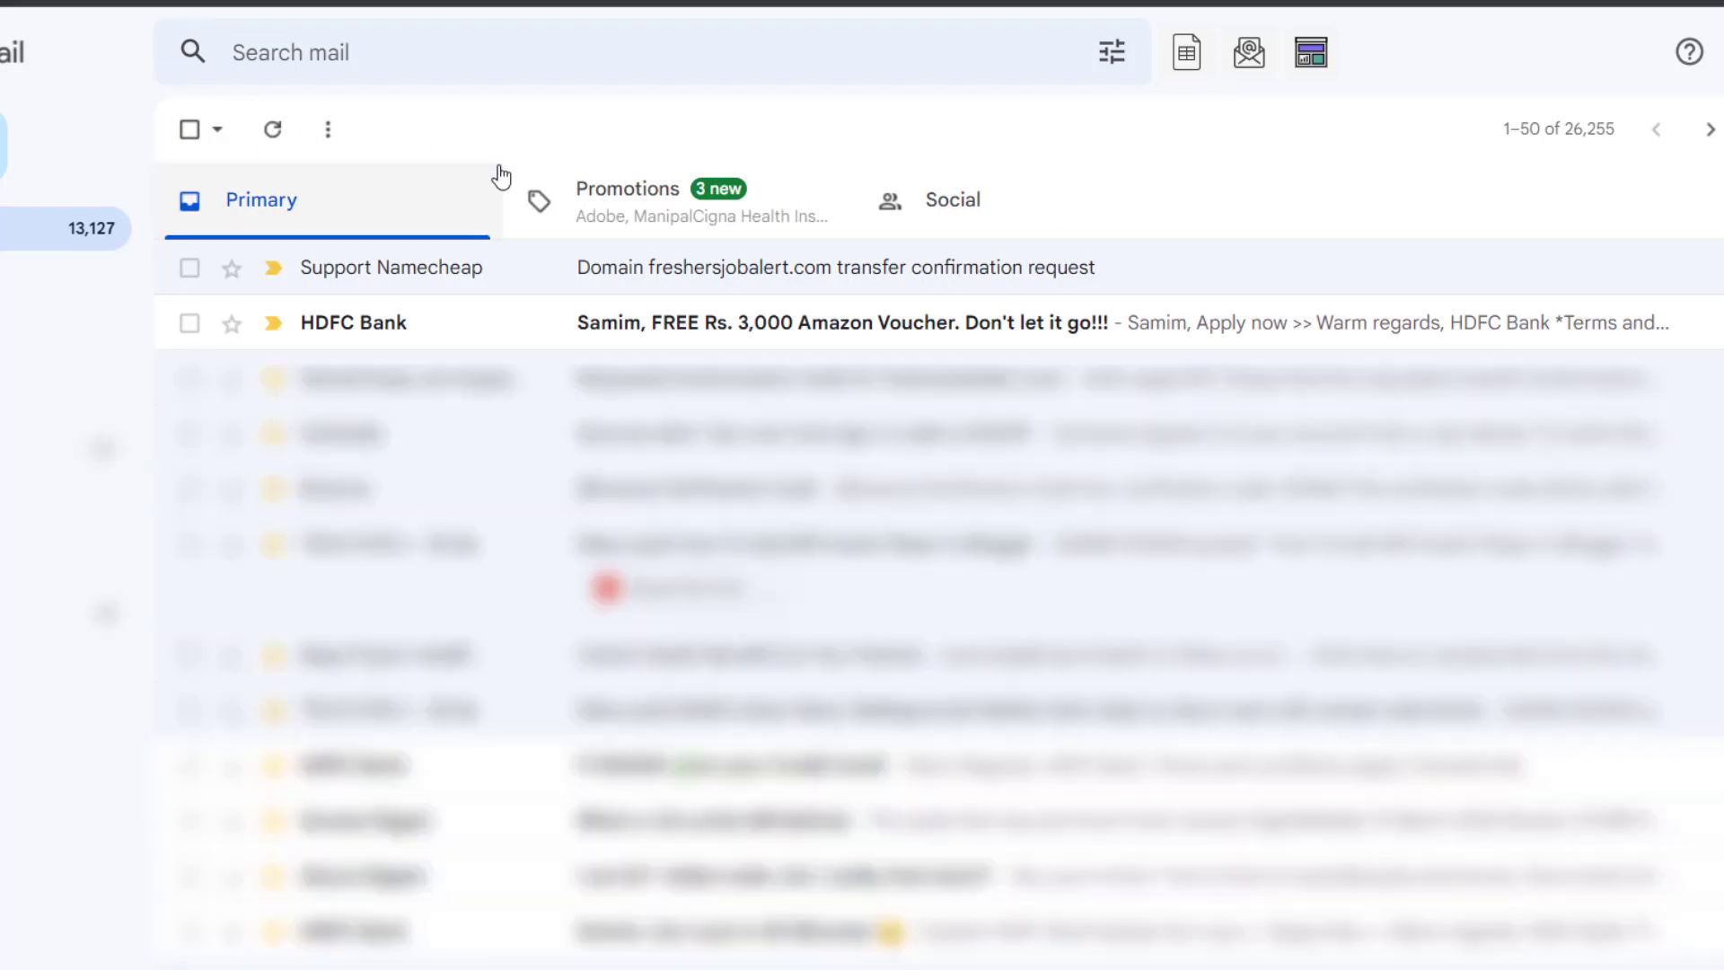
left_click(276, 132)
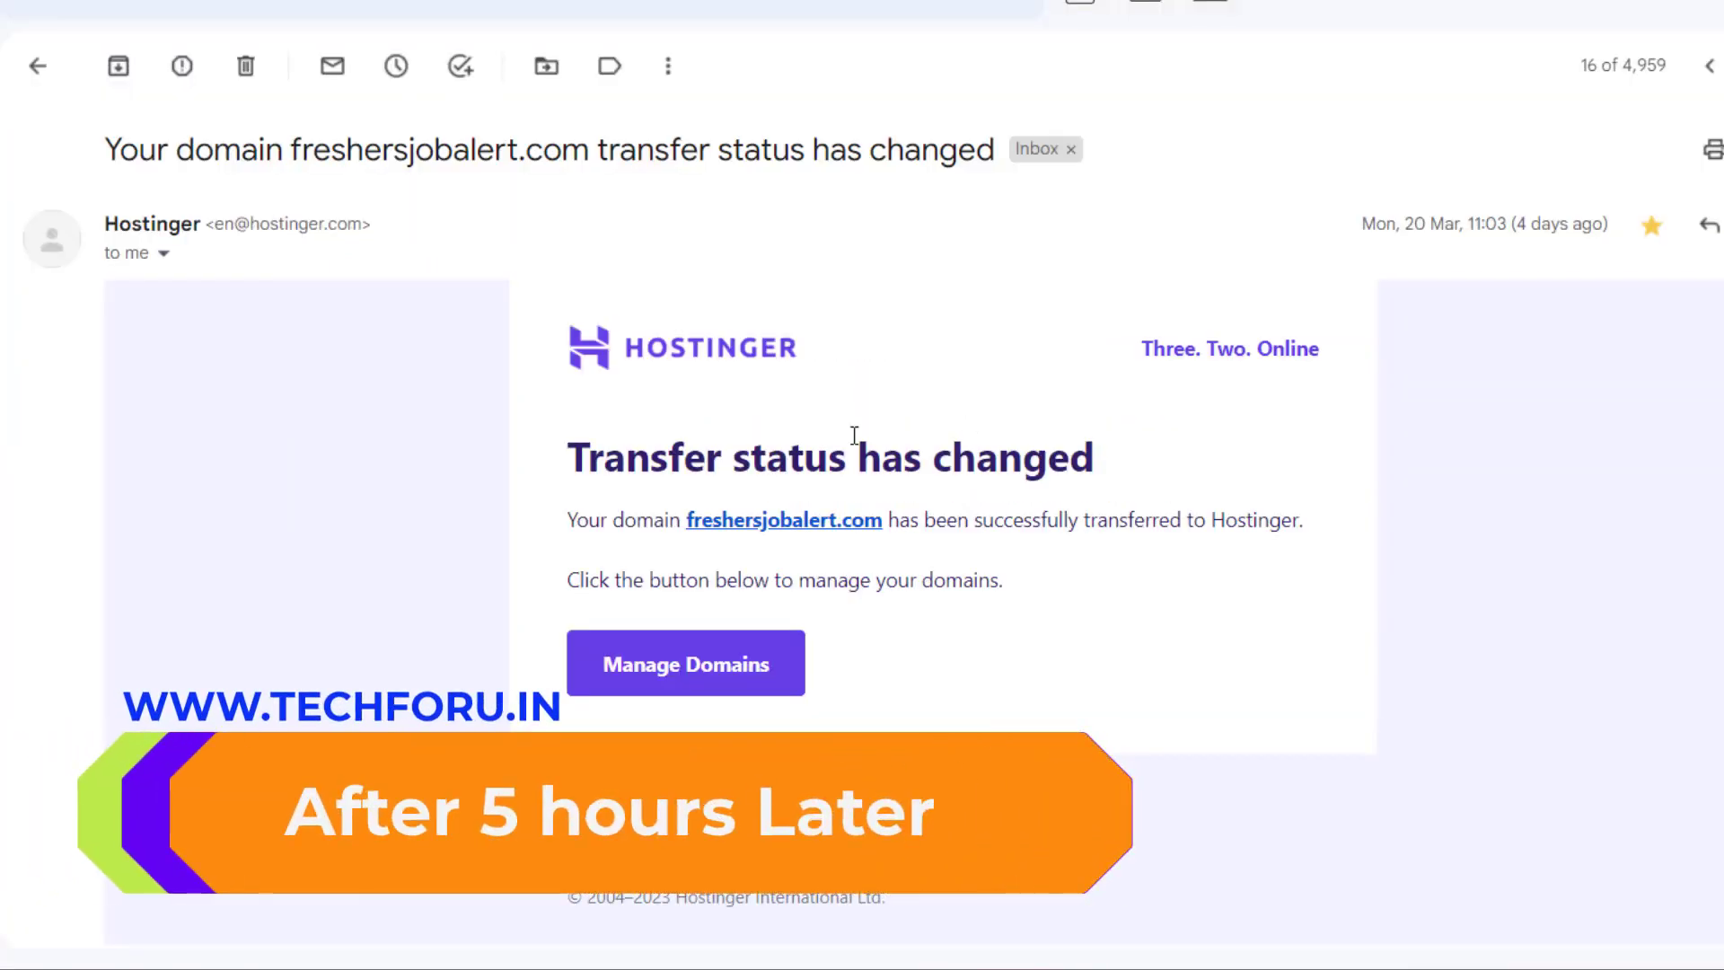
scroll(586, 483, "down", 2)
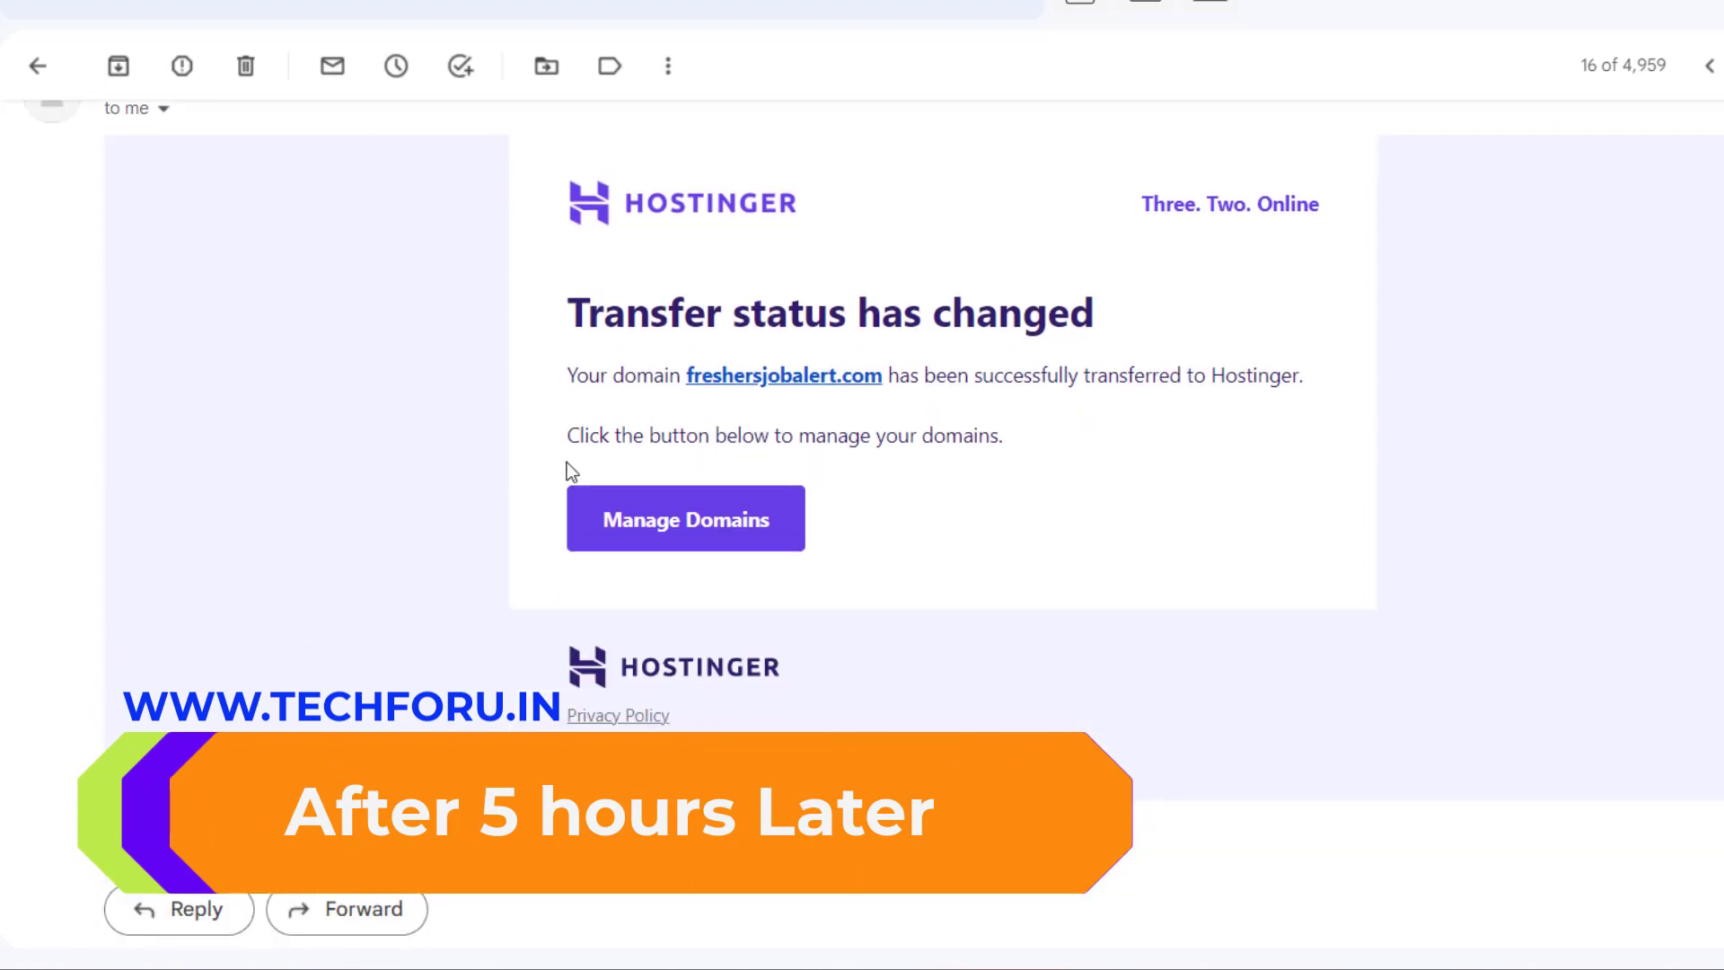
left_click_drag(548, 295, 1097, 321)
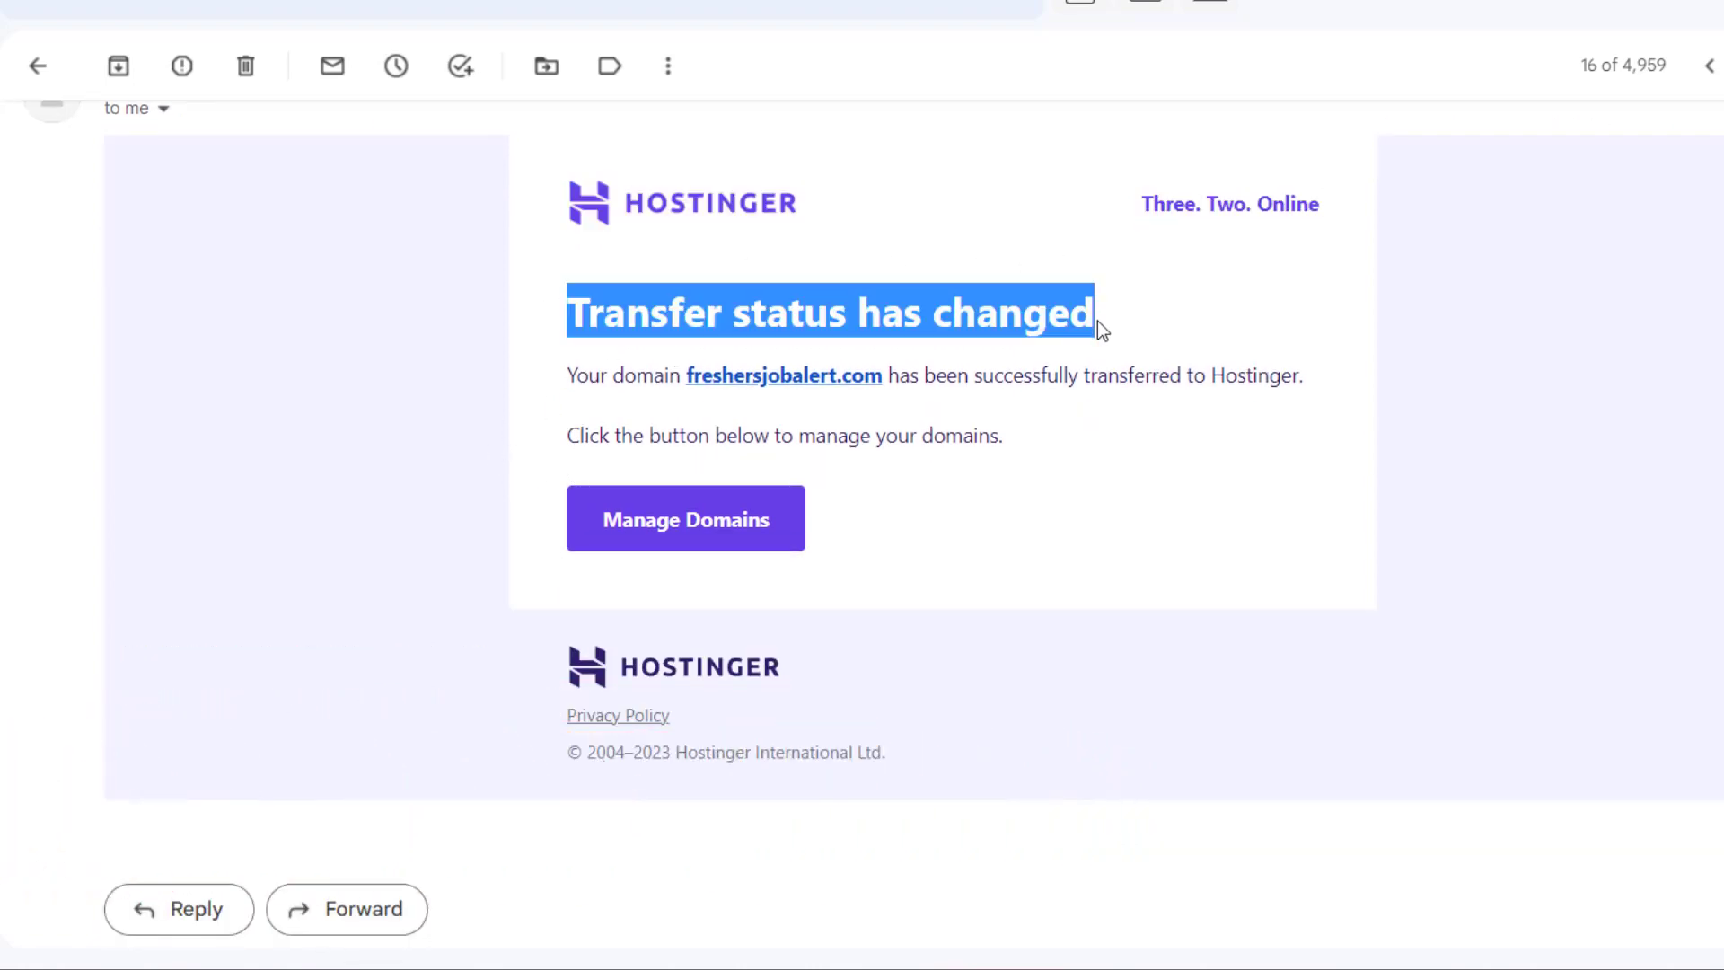
left_click(1107, 424)
left_click_drag(586, 374, 1309, 396)
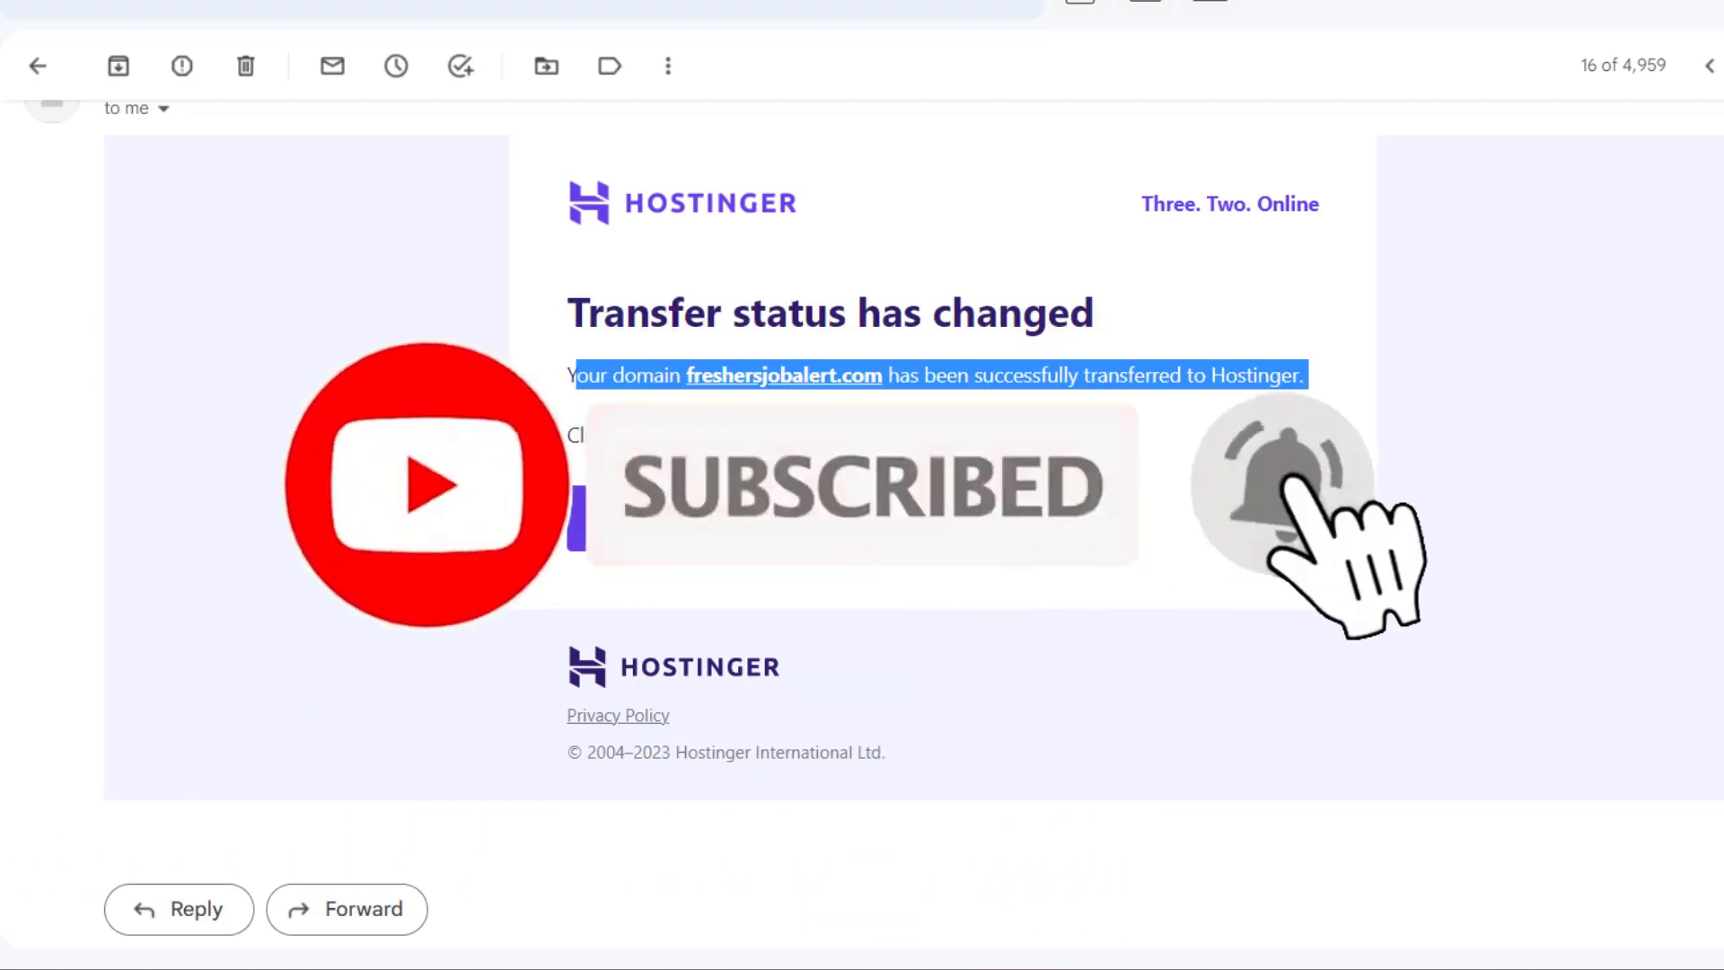
left_click(1313, 401)
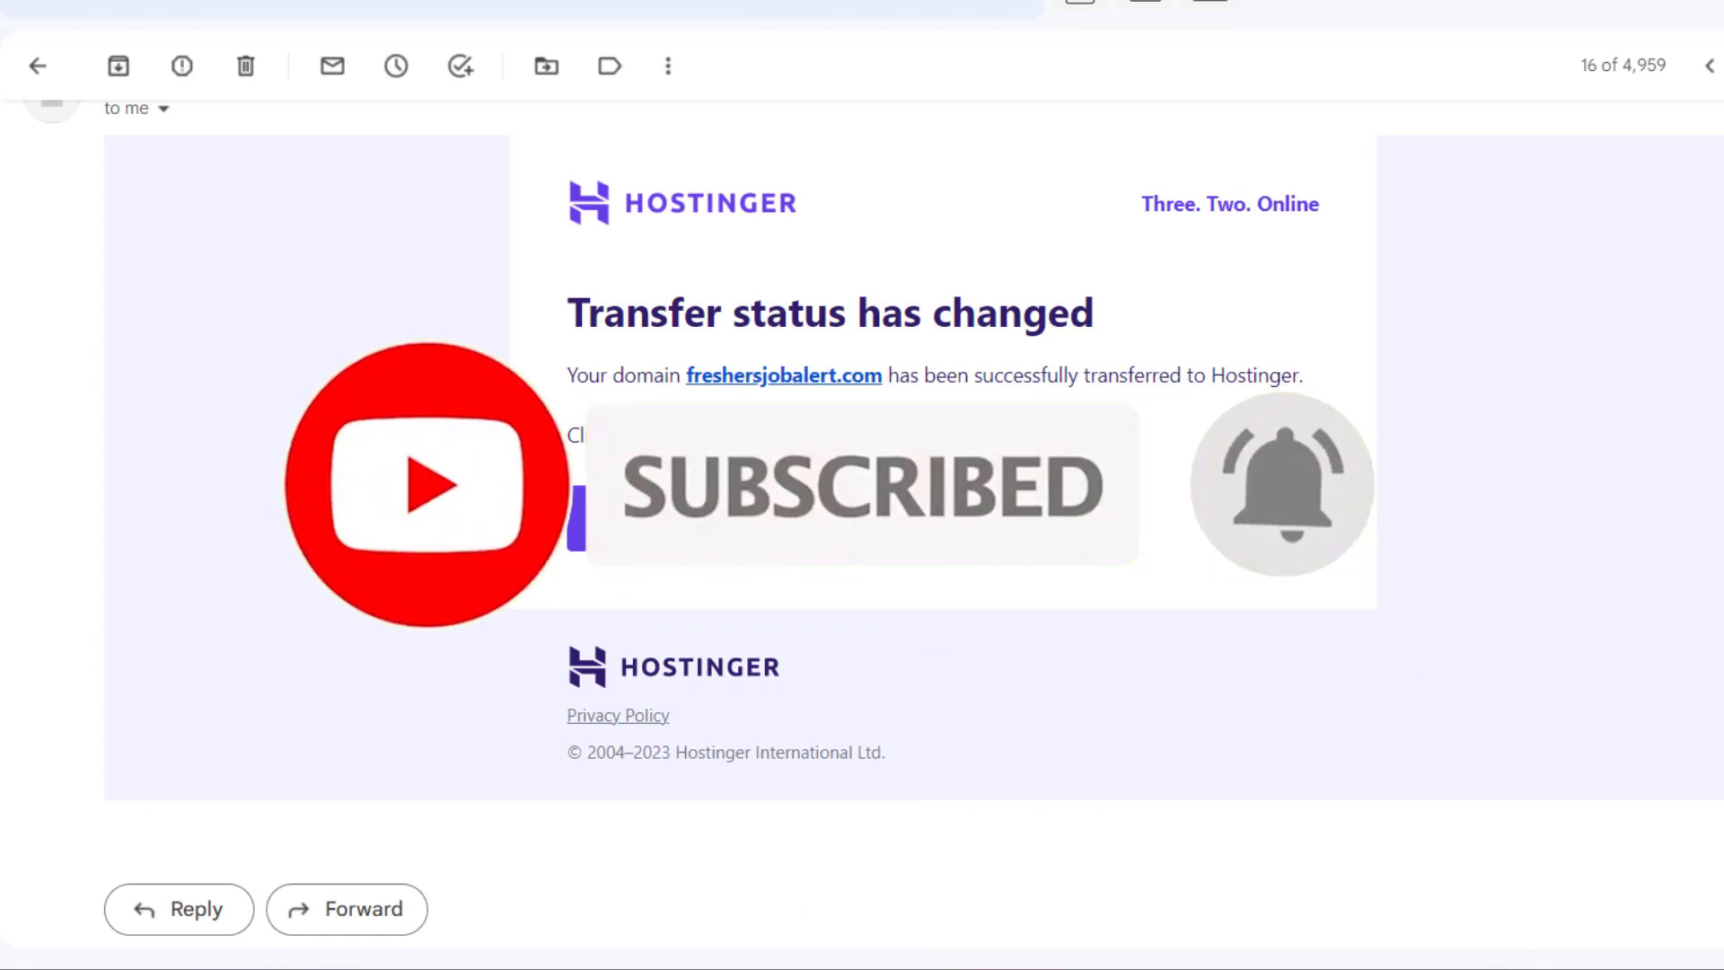